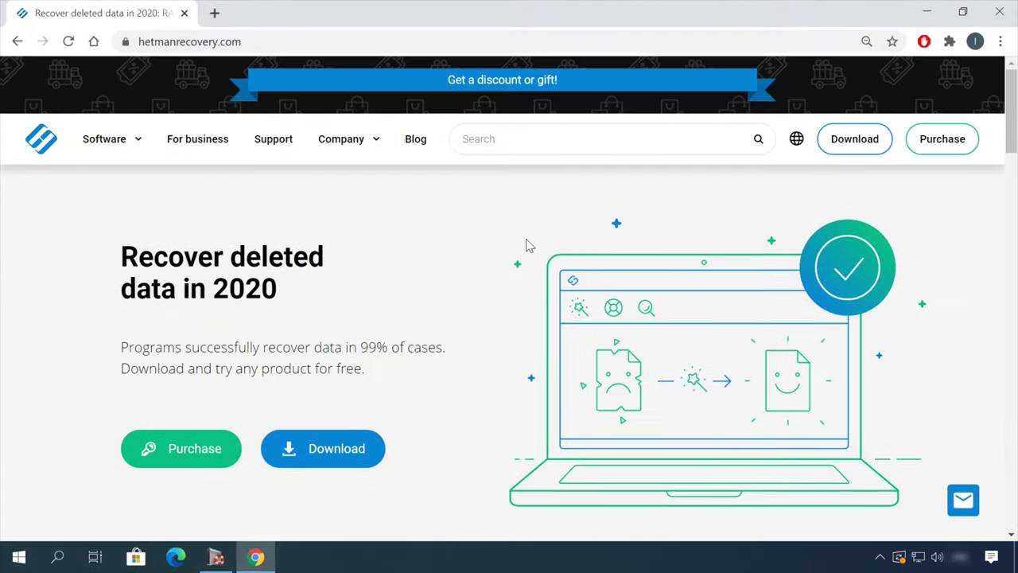
Go to the Partition Recovery 3.1 page via Software > All products and download its installer
left_click(136, 140)
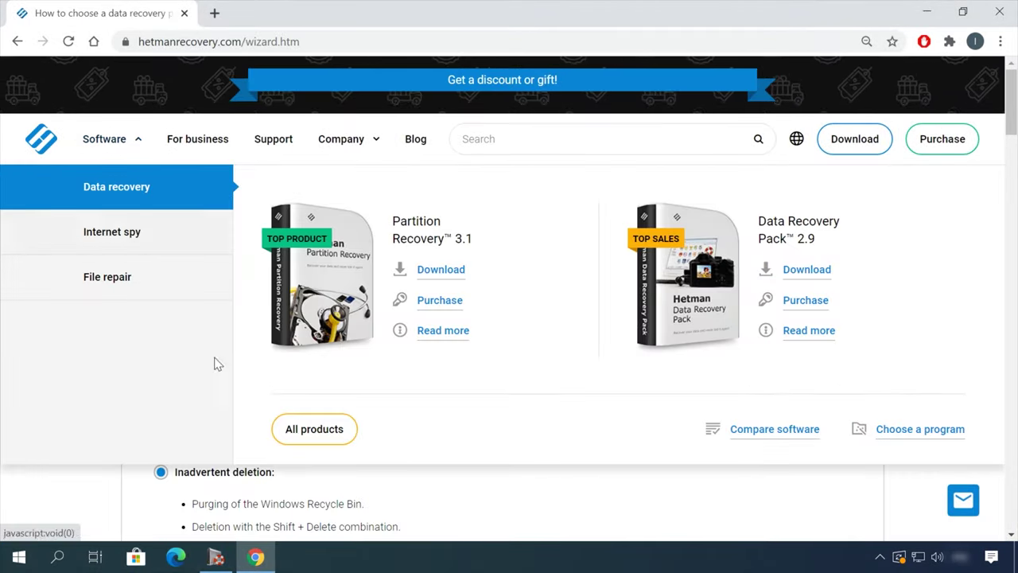
left_click(314, 429)
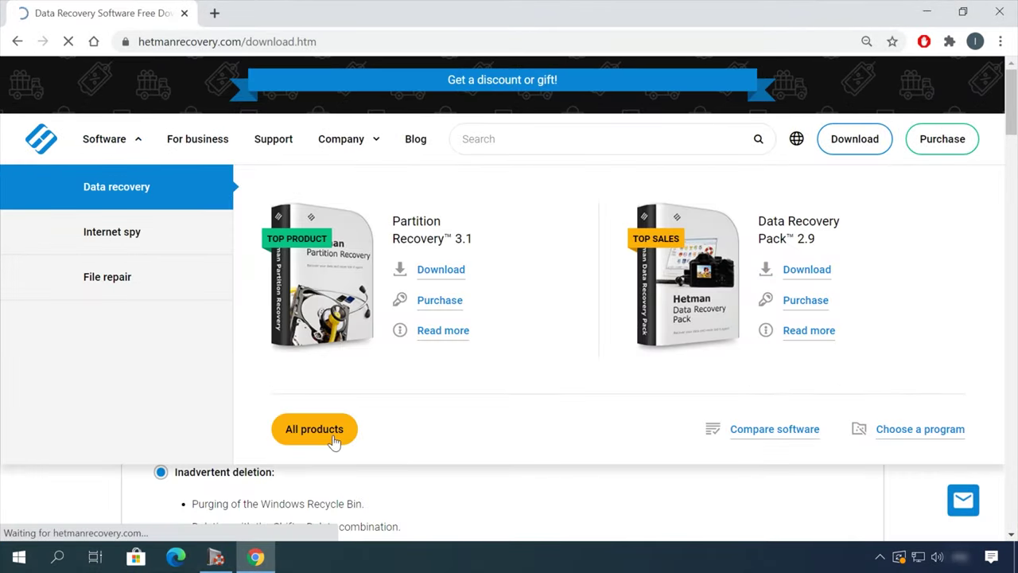
scroll(397, 404, "down", 8)
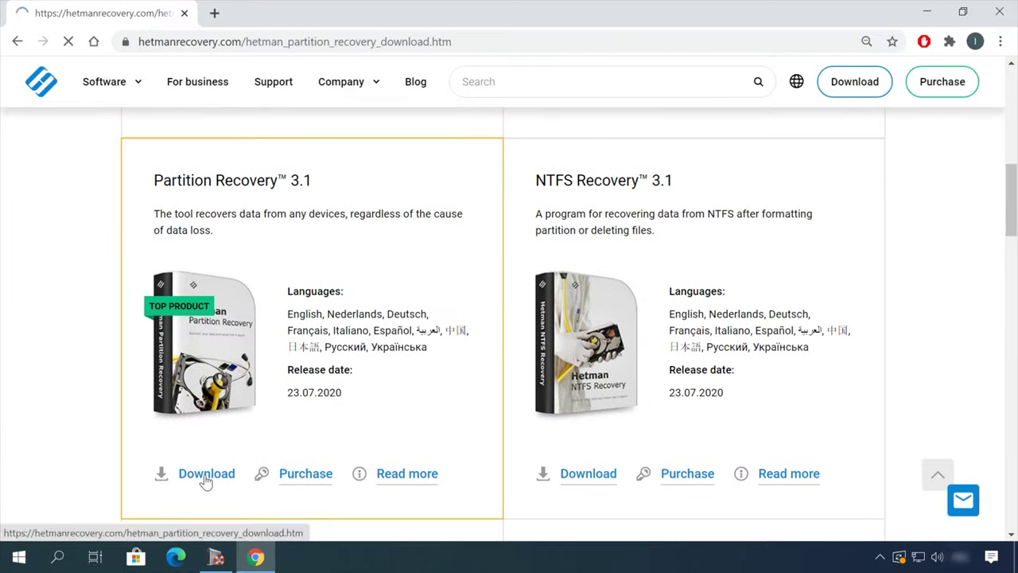
left_click(204, 476)
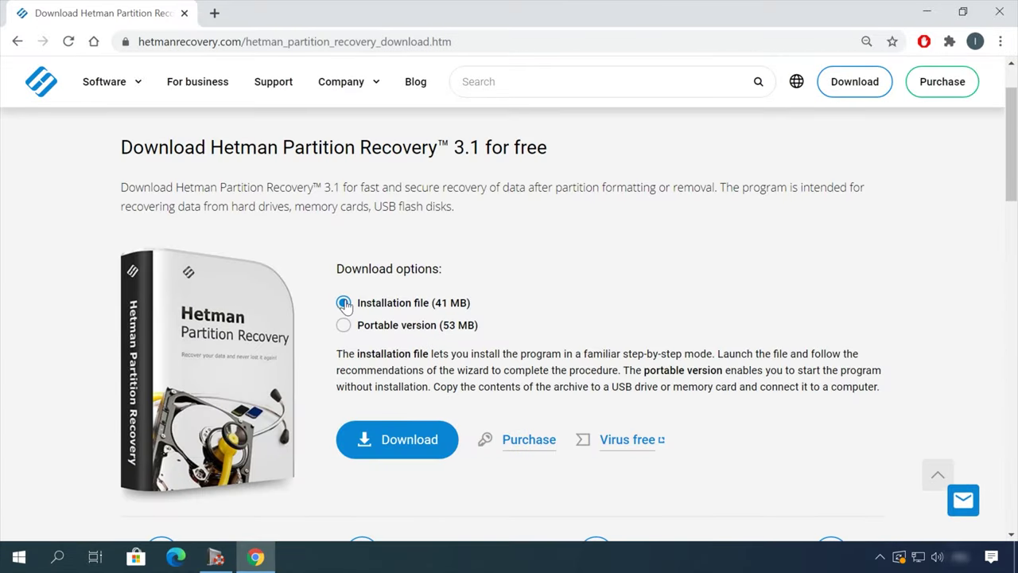
left_click(405, 444)
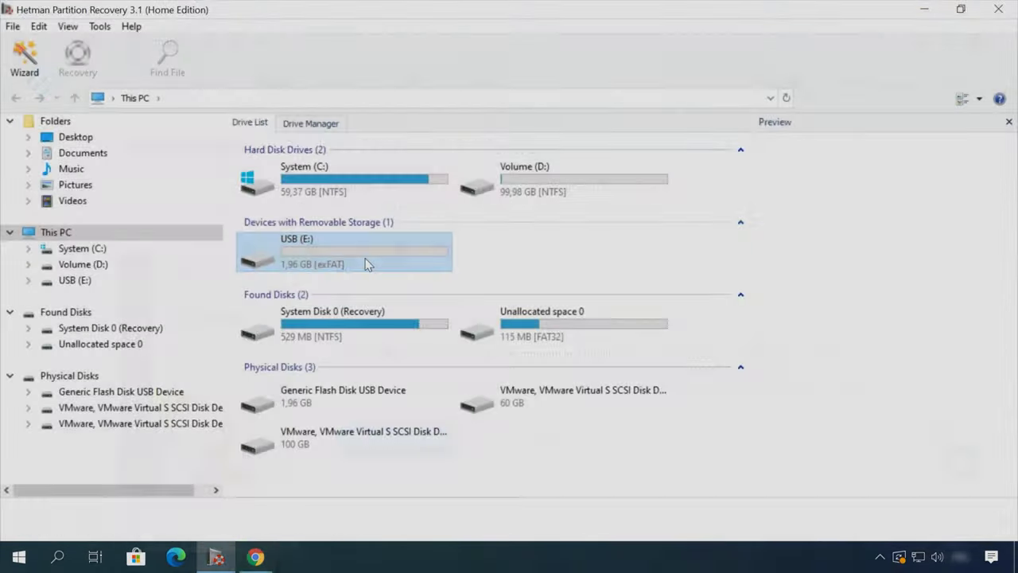
Analyse the USB (E:) drive with the recovery wizard
double_click(80, 280)
left_click(654, 458)
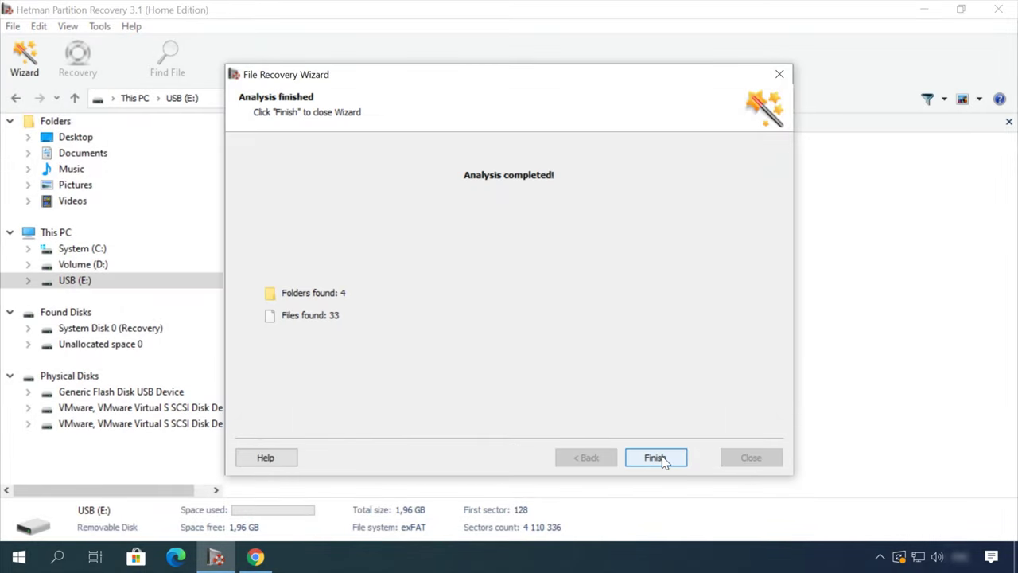
left_click(654, 457)
Preview the found files and recover the deleted Earth - 2611.mp4 video
double_click(472, 169)
left_click(472, 170)
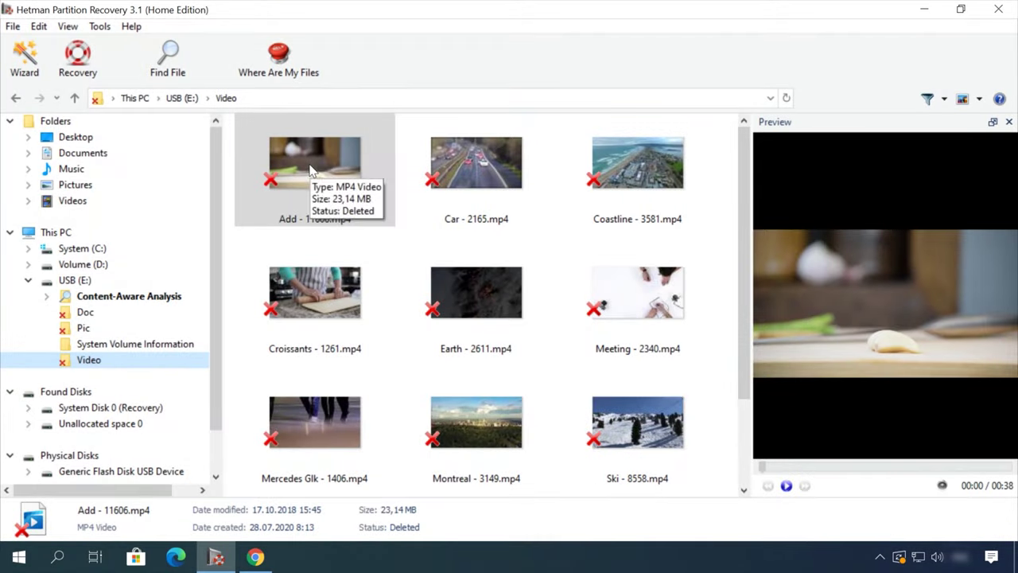
left_click(454, 280)
left_click_drag(821, 474, 912, 469)
right_click(512, 286)
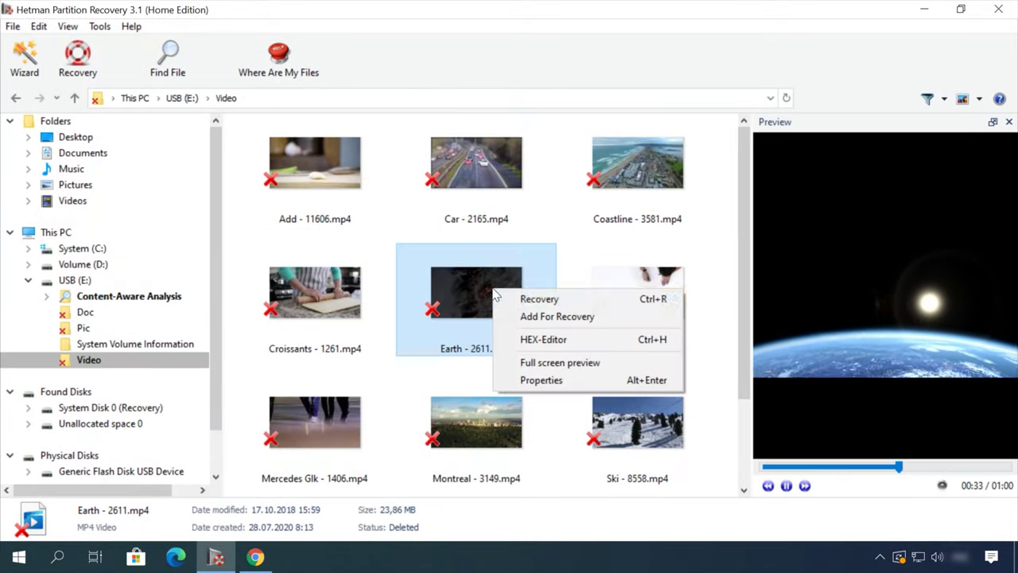
left_click(549, 297)
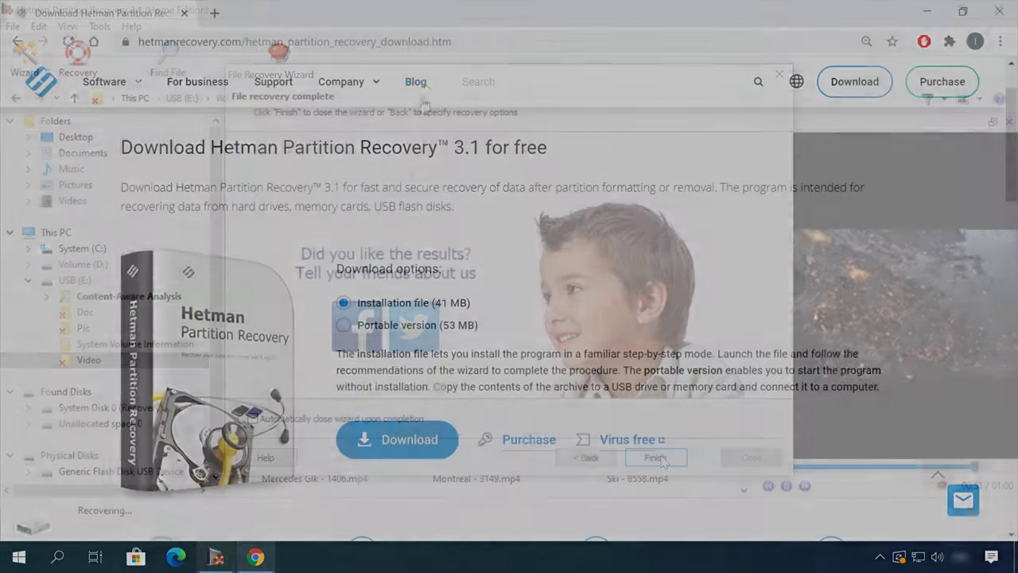
Open the blog's 'How to remove files safely' article and its leave-a-message chat form
left_click(418, 84)
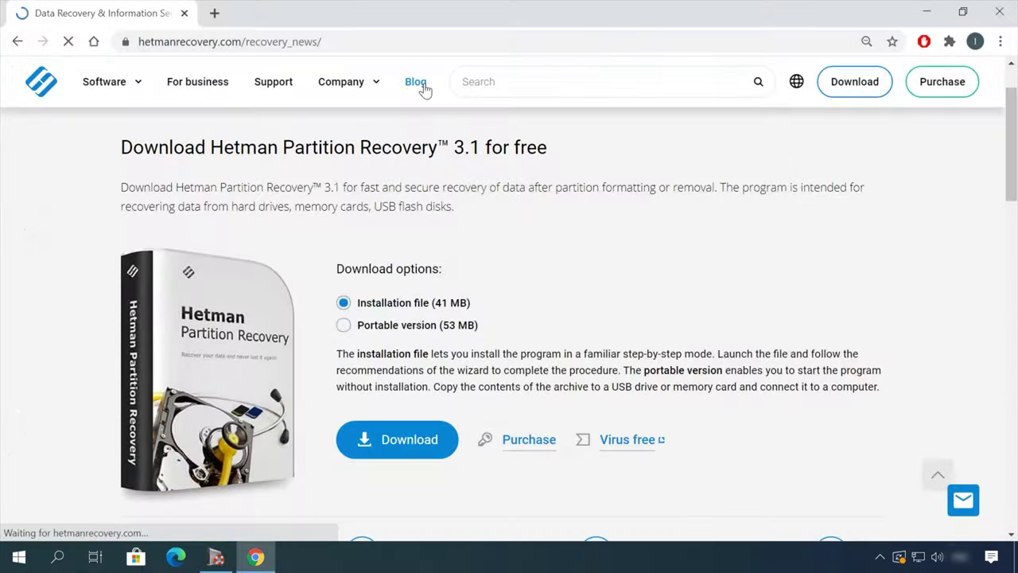
scroll(75, 385, "down", 11)
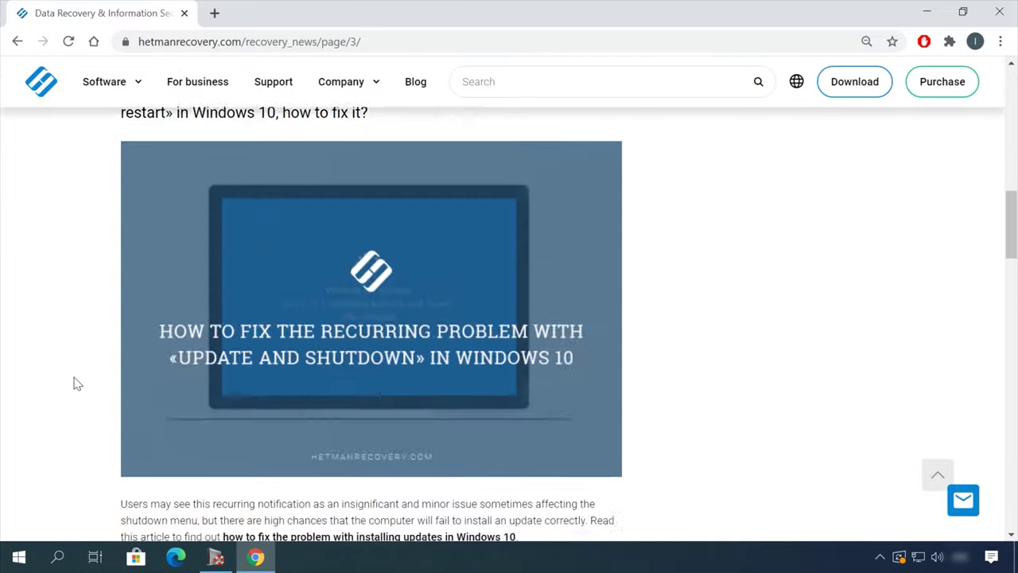
scroll(76, 385, "down", 7)
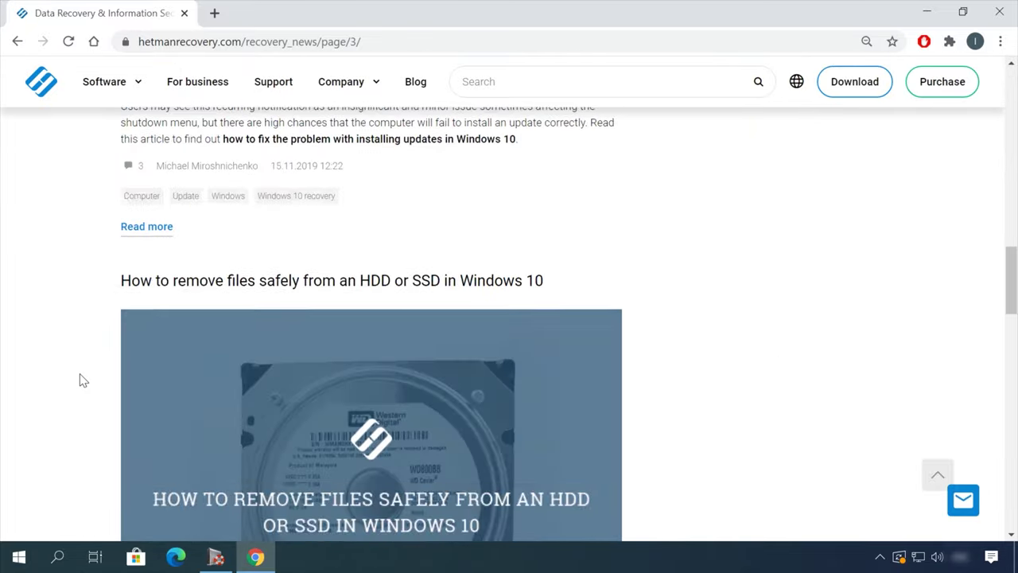
left_click(456, 125)
scroll(626, 309, "down", 15)
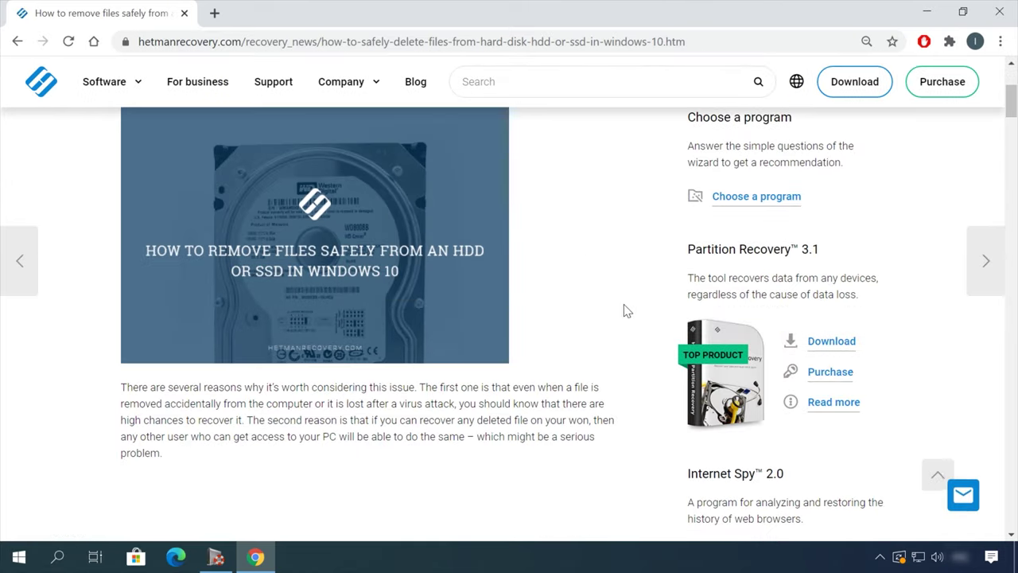
scroll(644, 316, "down", 20)
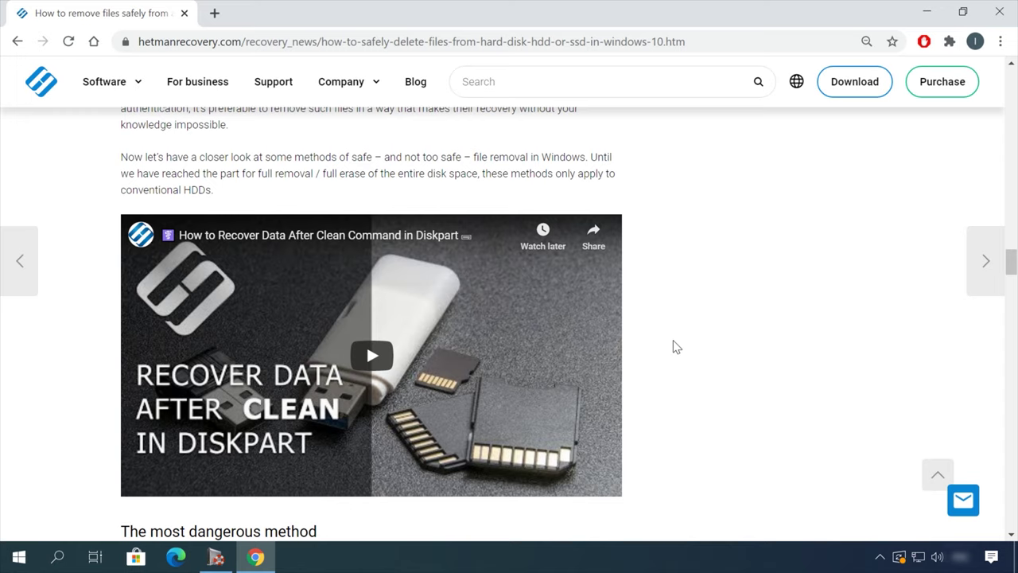
left_click(963, 499)
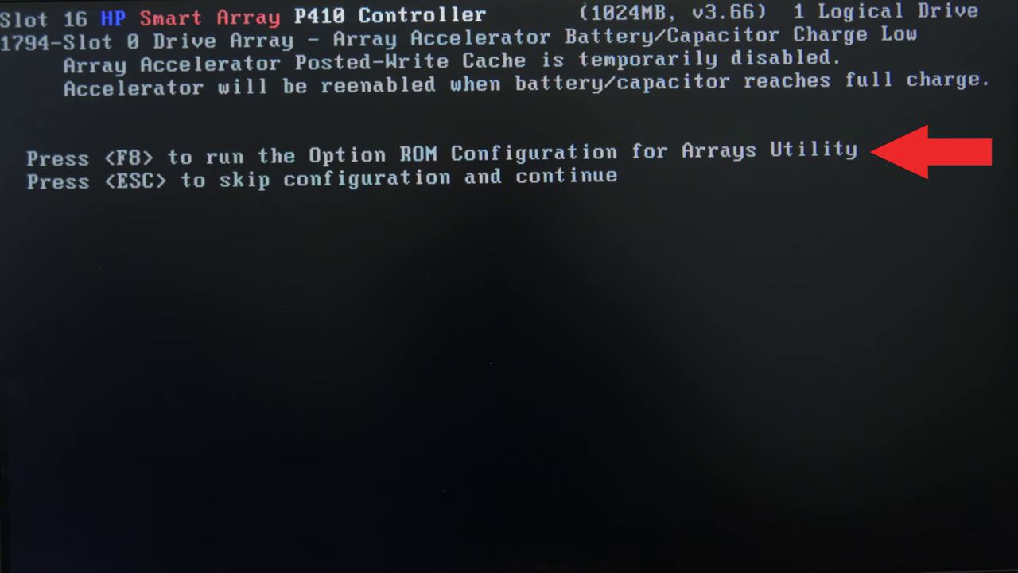
Enter the Option ROM utility and delete the 1192.2 GB RAID 50 Logical Drive #1, saving the change
key("F8")
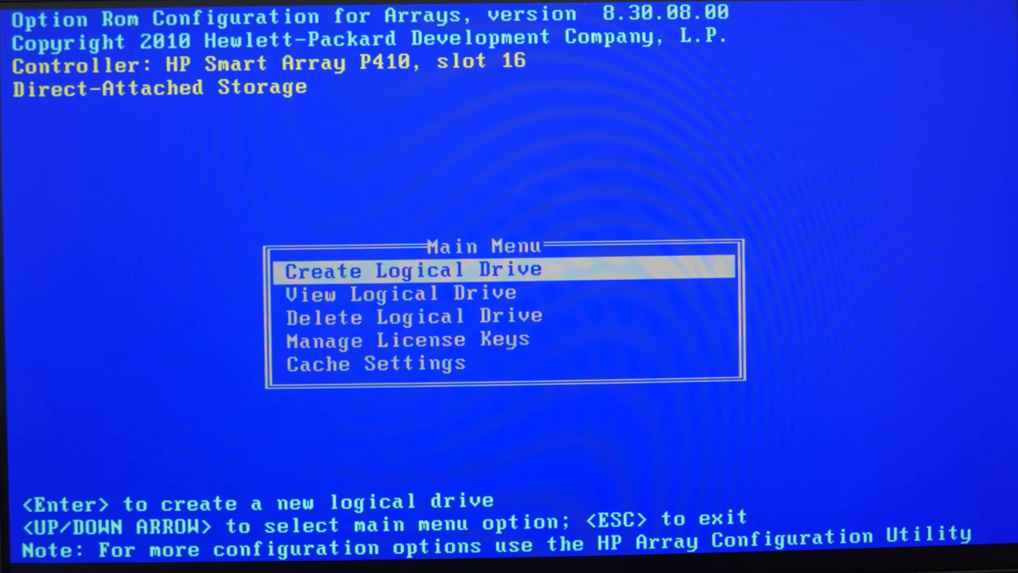
key("Down")
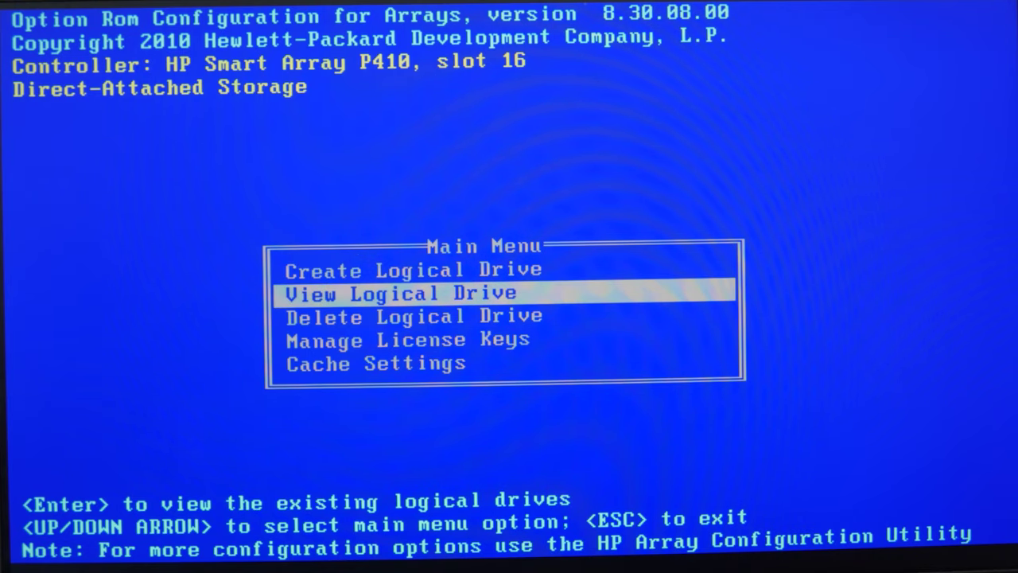
key("Down")
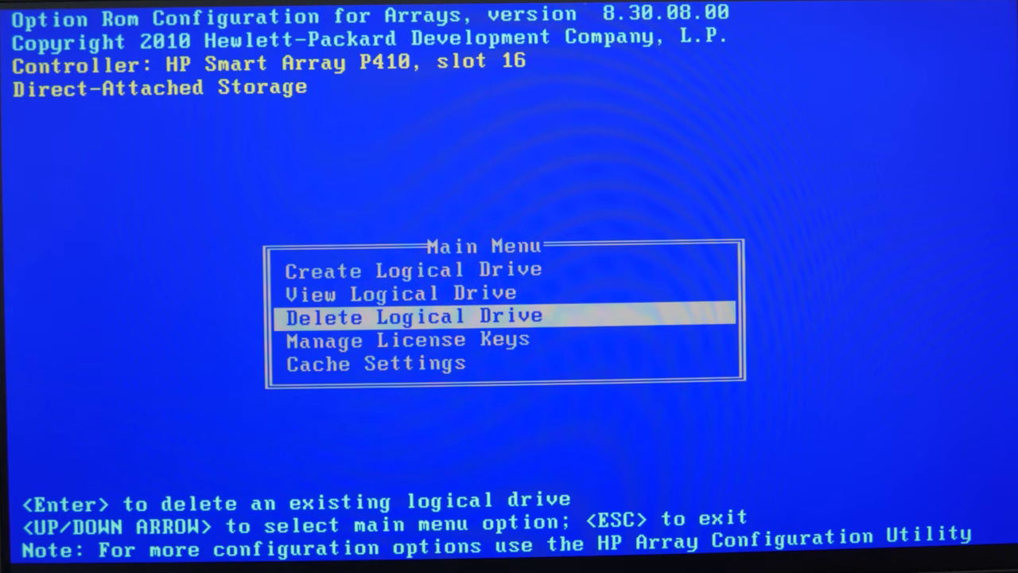
key("Return")
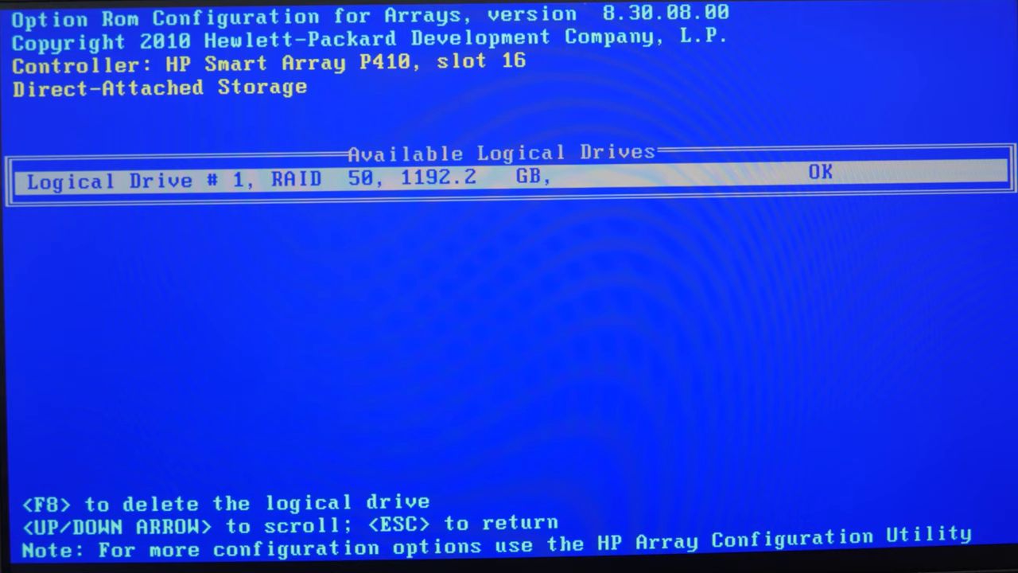
key("F8")
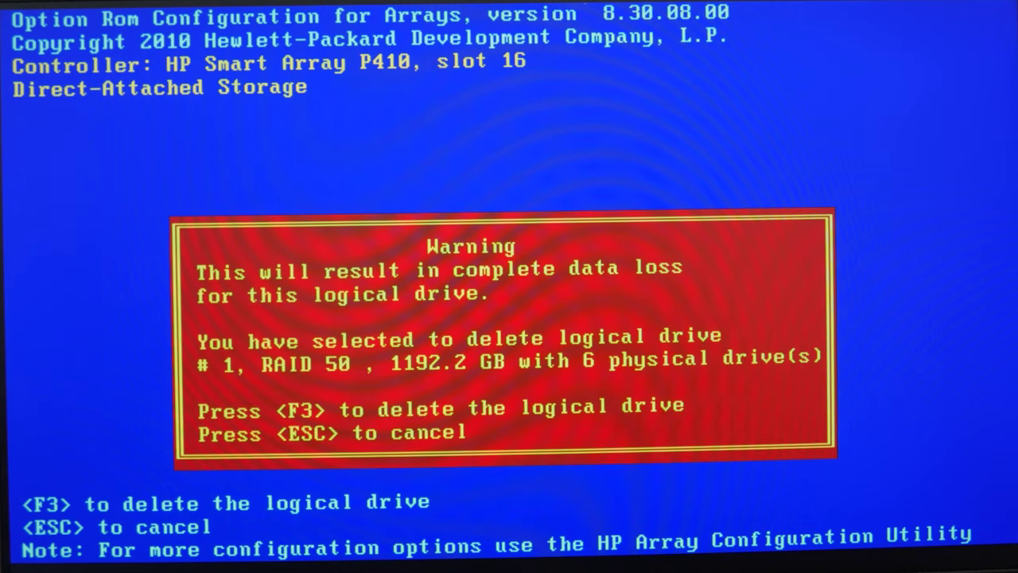
key("F3")
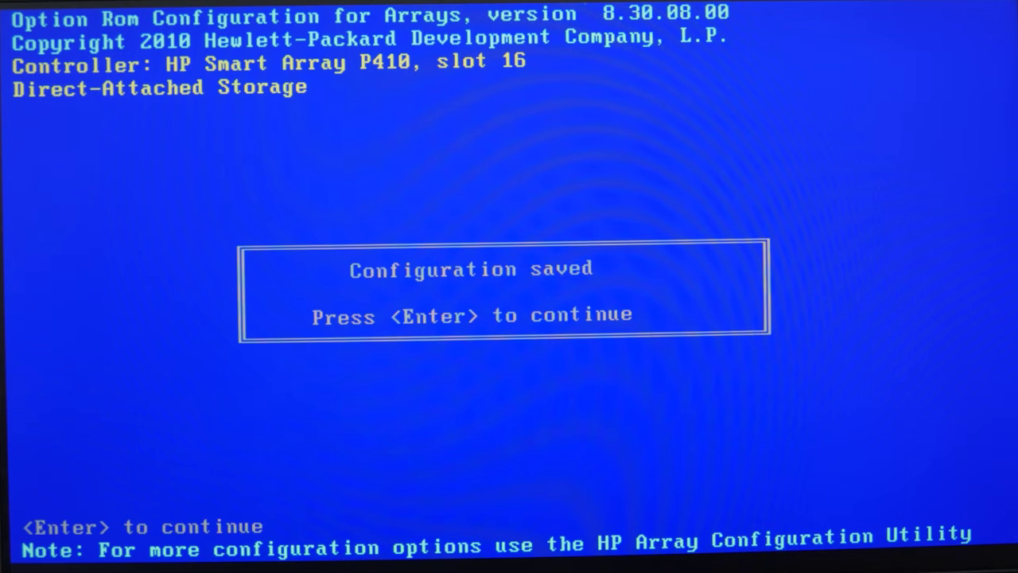
key("Return")
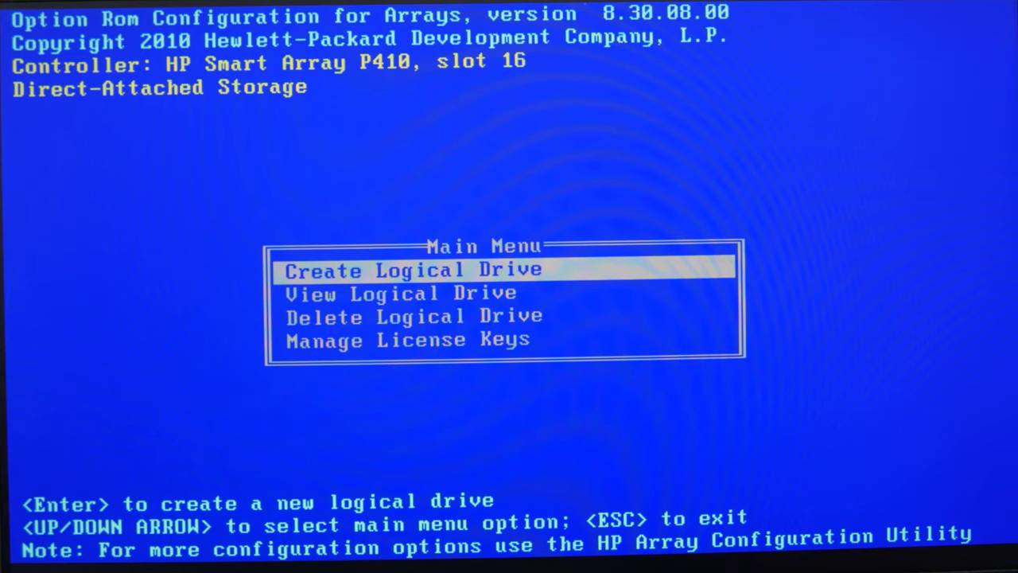
Create a new RAID 50 logical drive with Bay 1 included and save the configuration
key("Return")
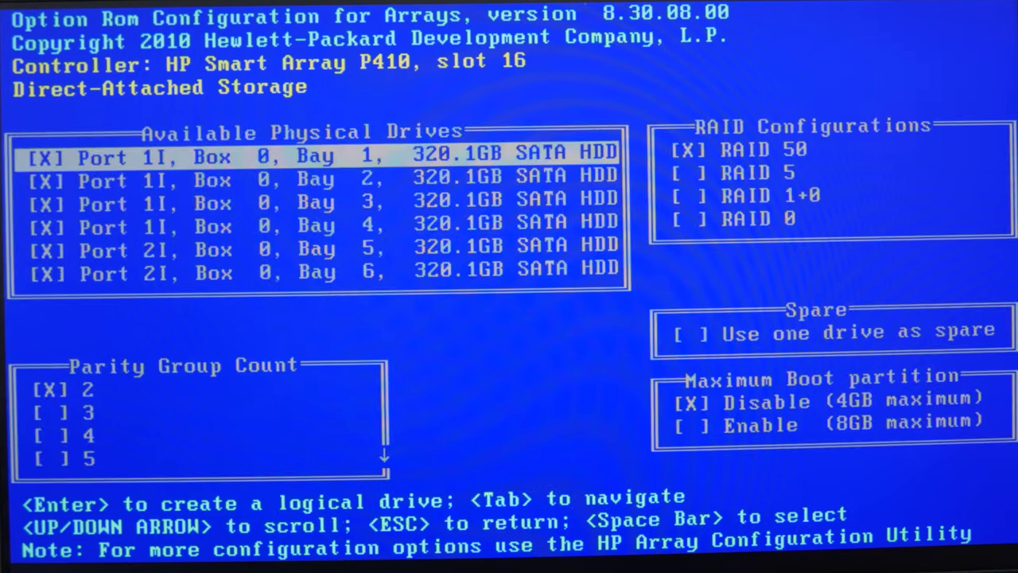
key("space")
key("Down")
key("Up")
key("space")
key("Down")
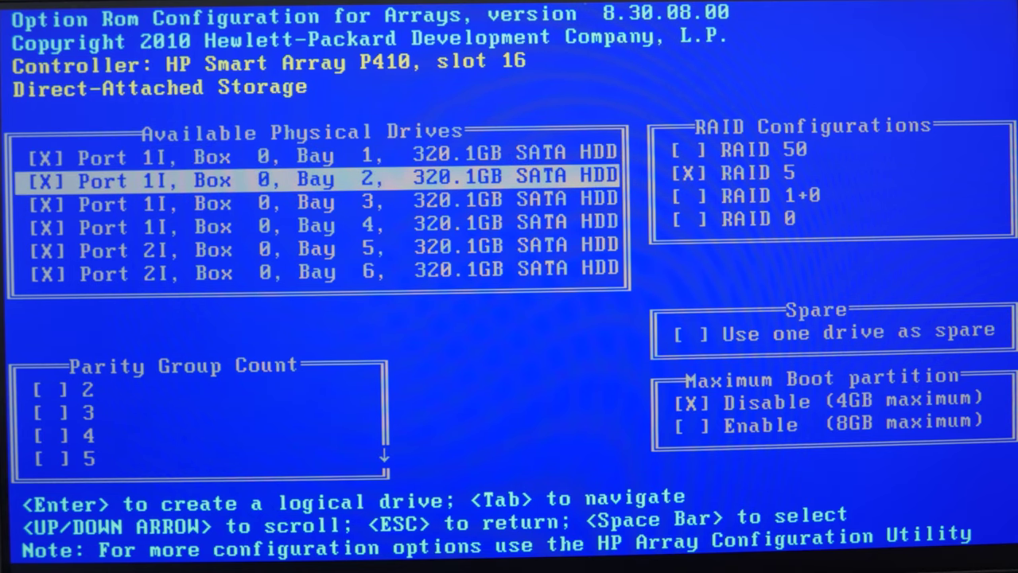
key("Tab")
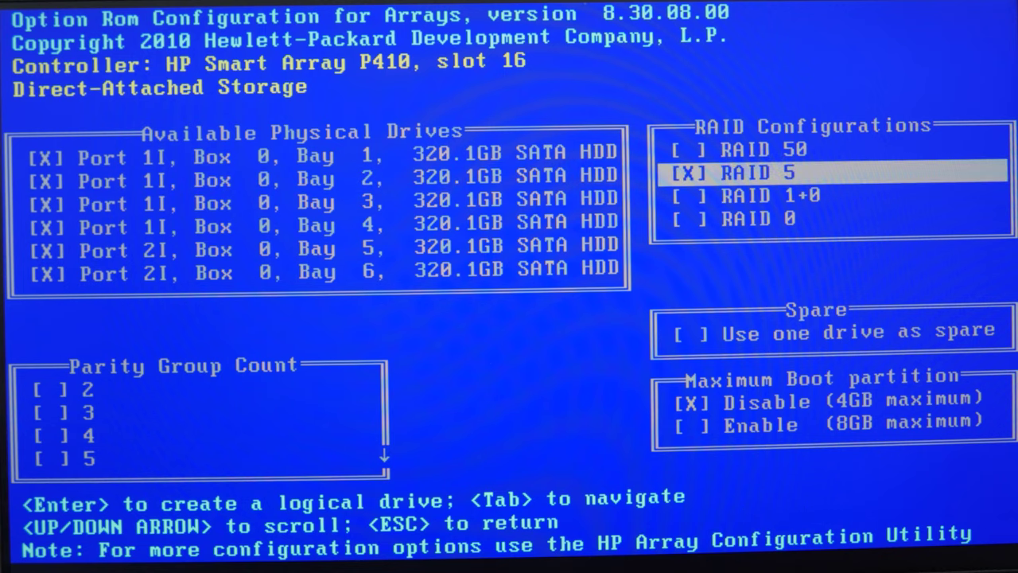
key("Up")
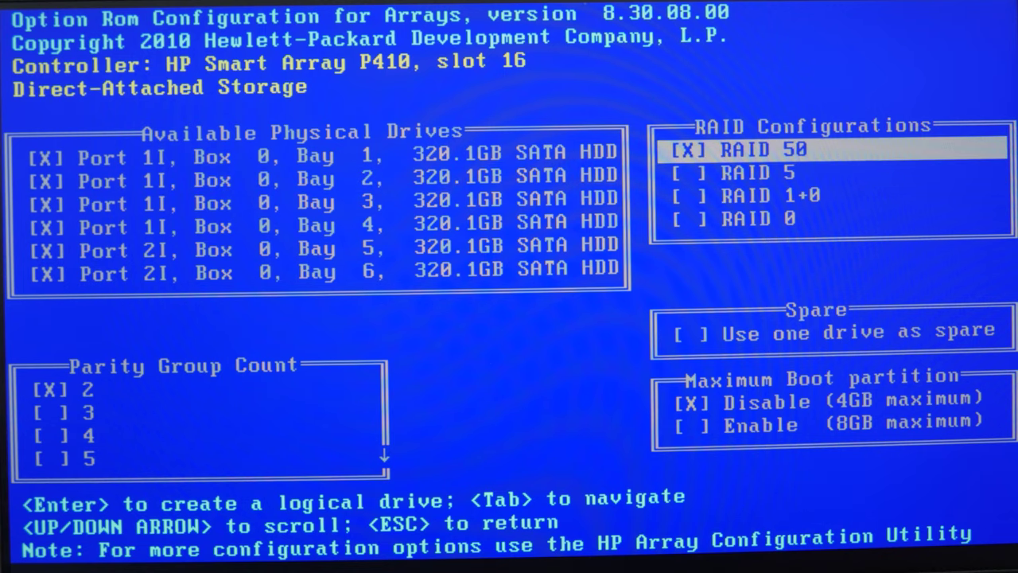
key("Tab")
key("Tab")
key("Tab")
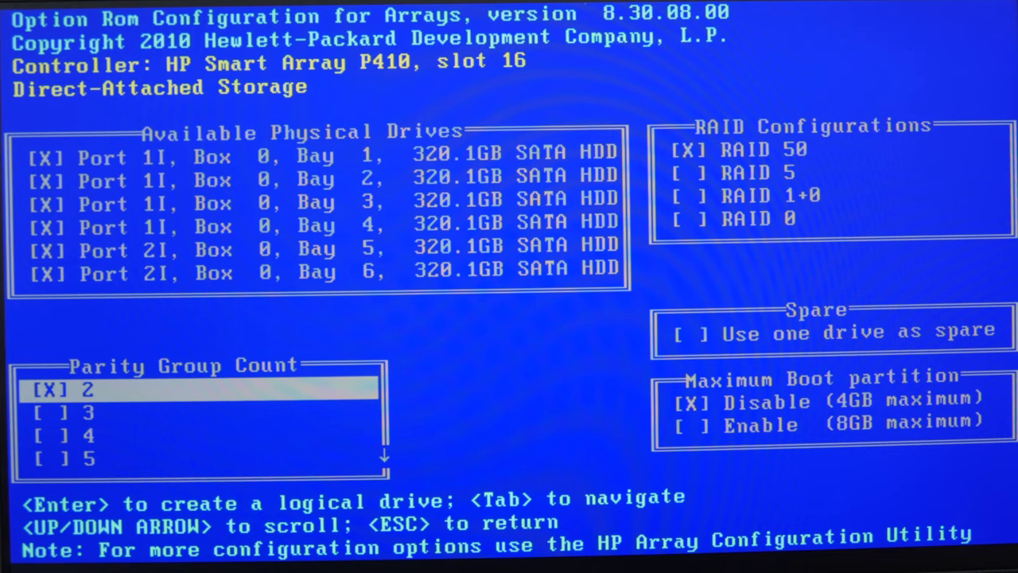
key("Return")
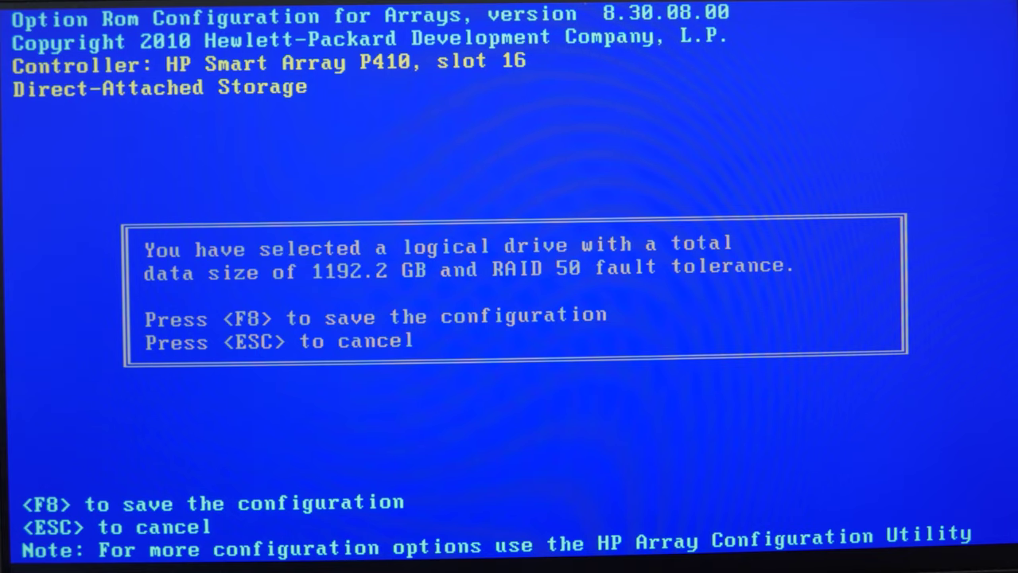
key("F8")
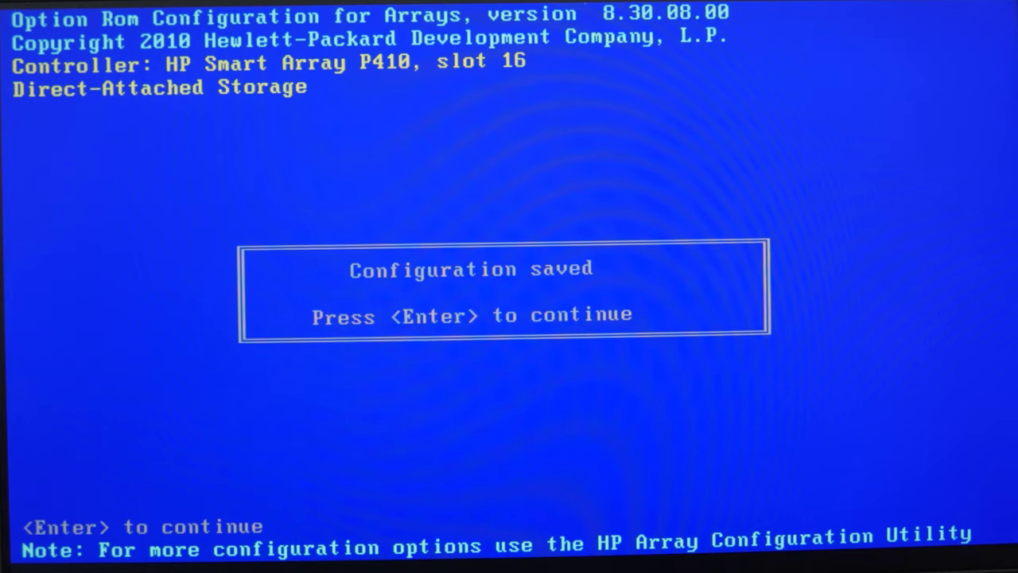
key("Return")
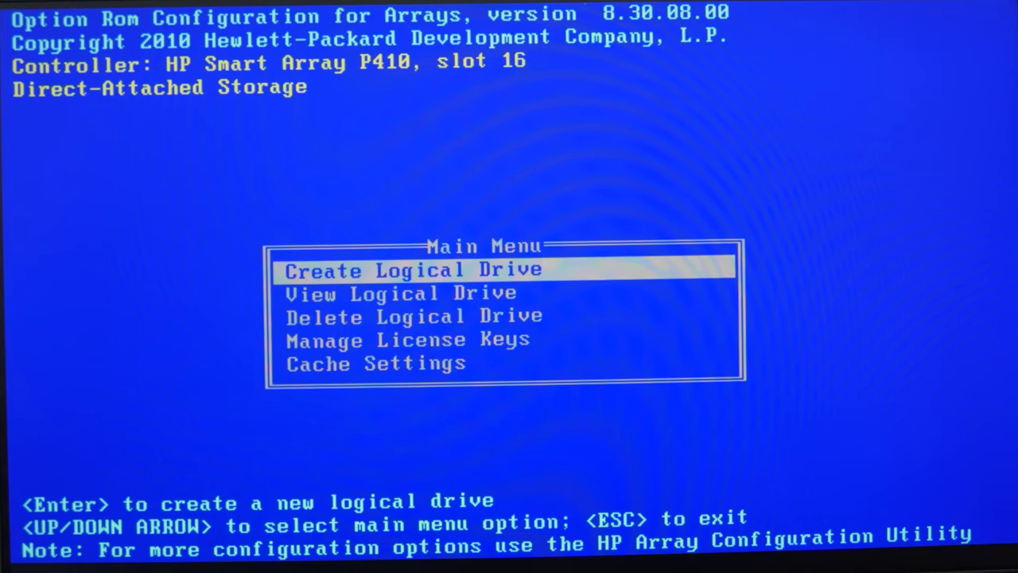
View the details of the new Logical Drive #1, then return to the main menu
key("Down")
key("Return")
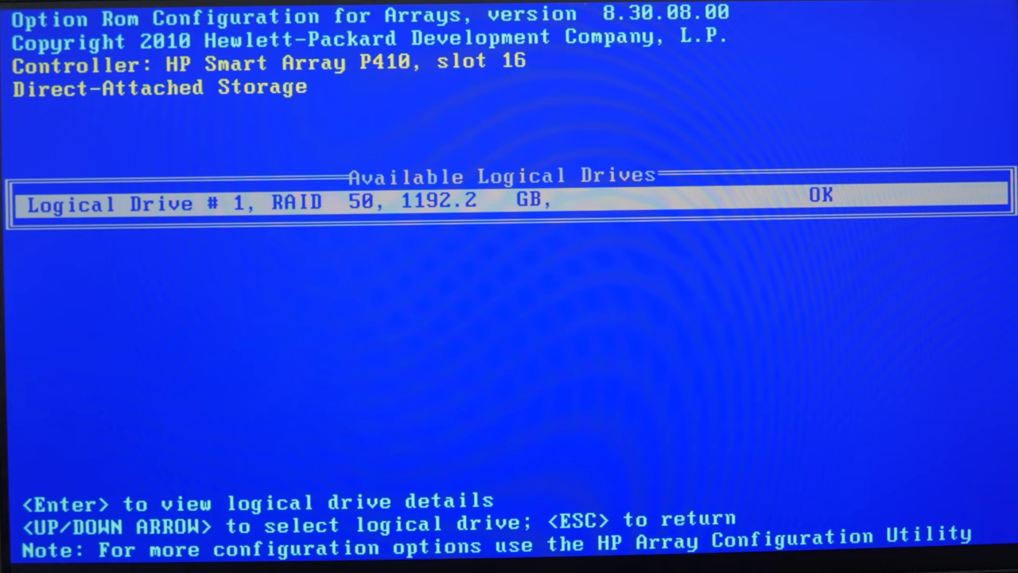
key("Return")
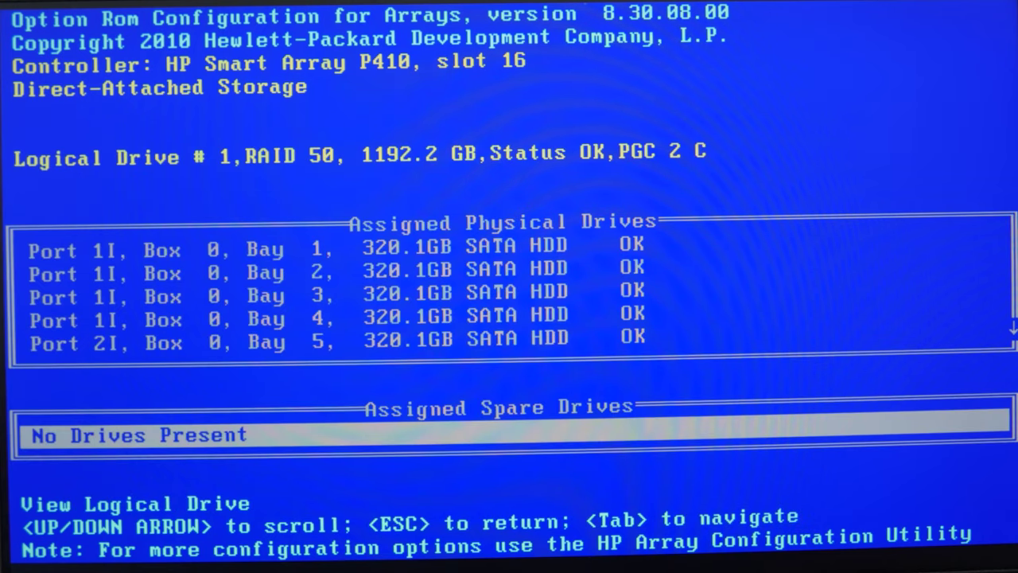
key("Escape")
key("Escape")
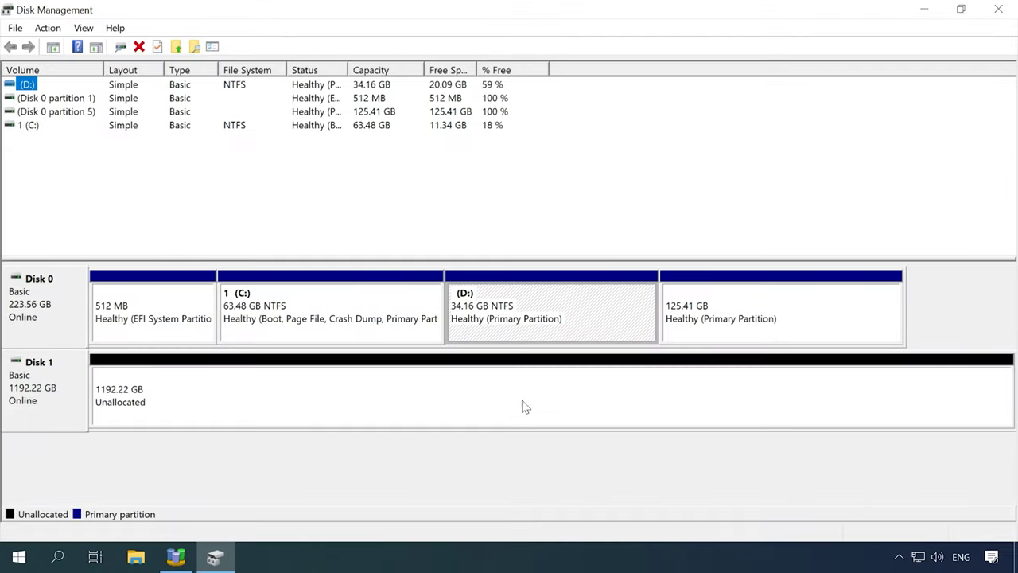
Create a full-size 1192.22 GB NTFS quick-formatted 'New Volume' as drive E: on Disk 1
right_click(534, 400)
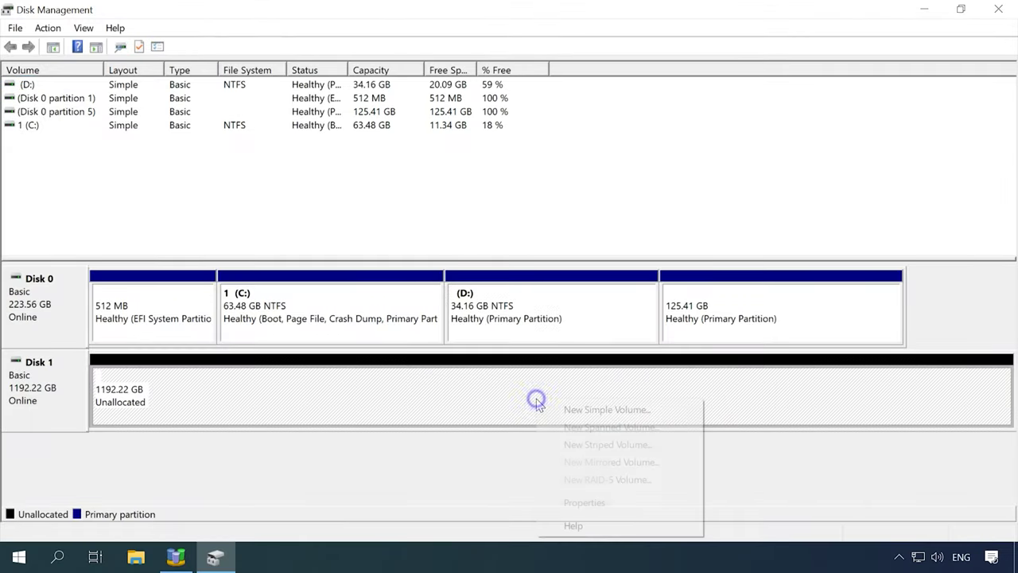
left_click(639, 412)
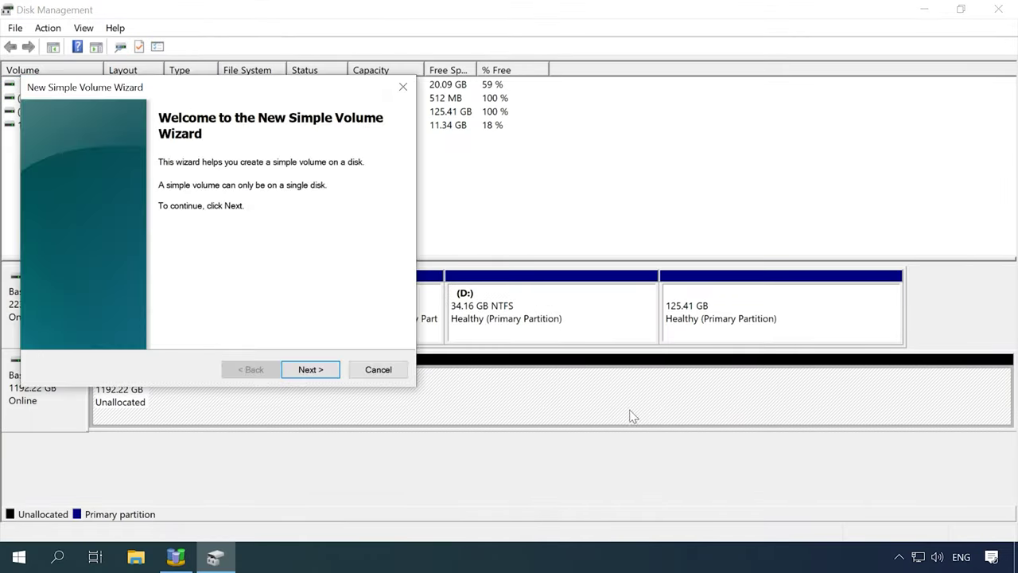
left_click(320, 379)
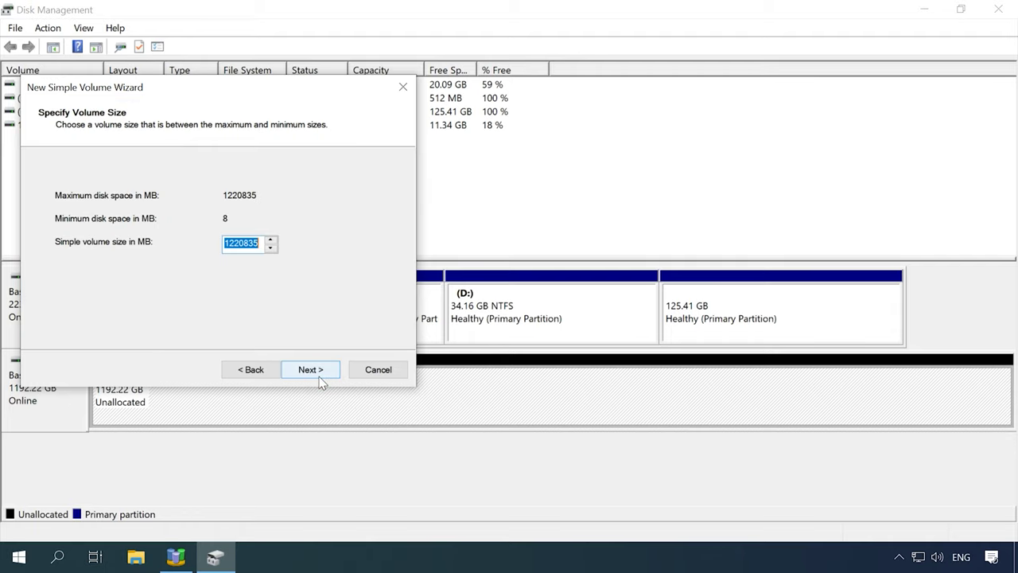
left_click(320, 380)
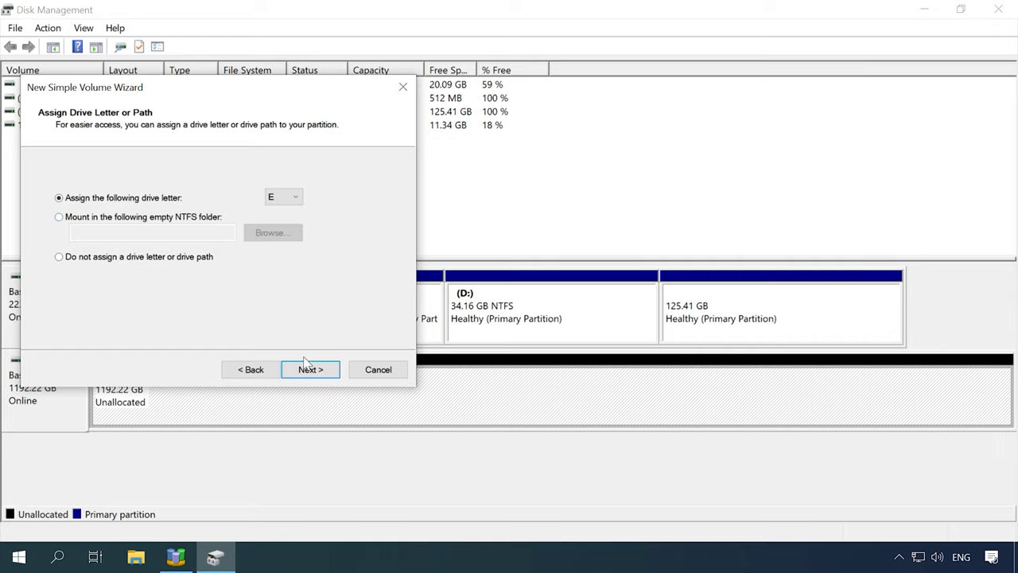
left_click(307, 369)
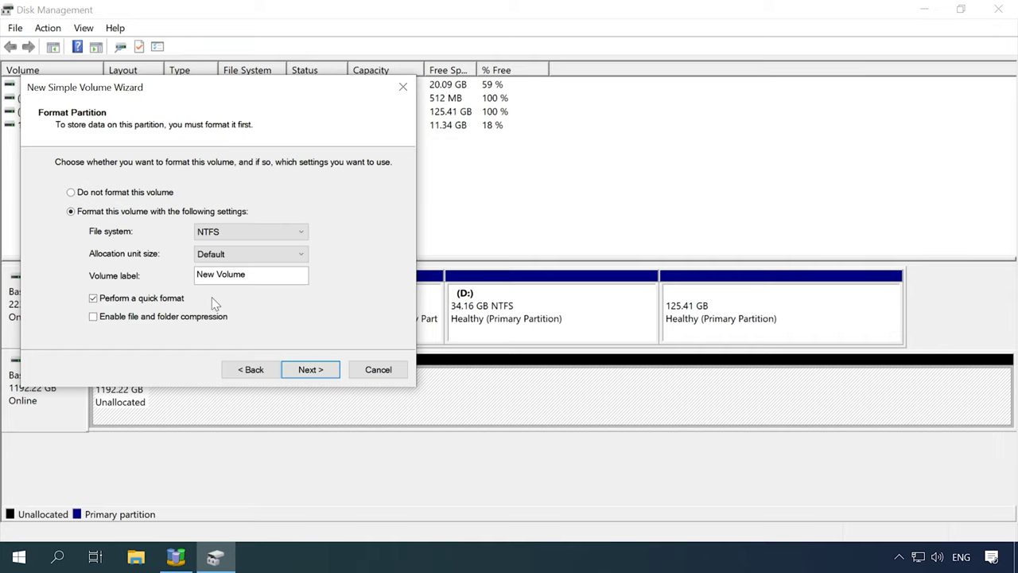
left_click(308, 369)
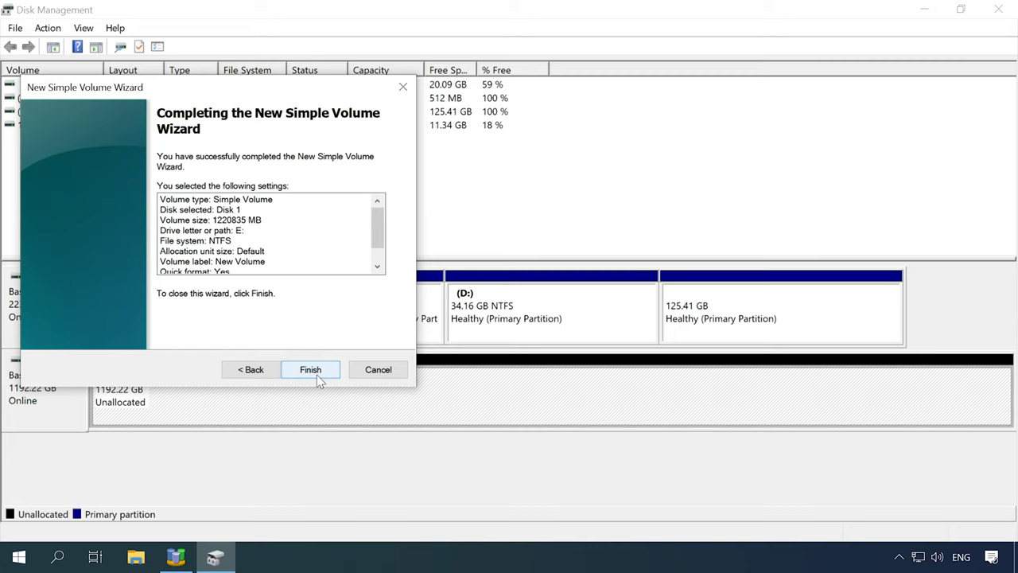
left_click(317, 374)
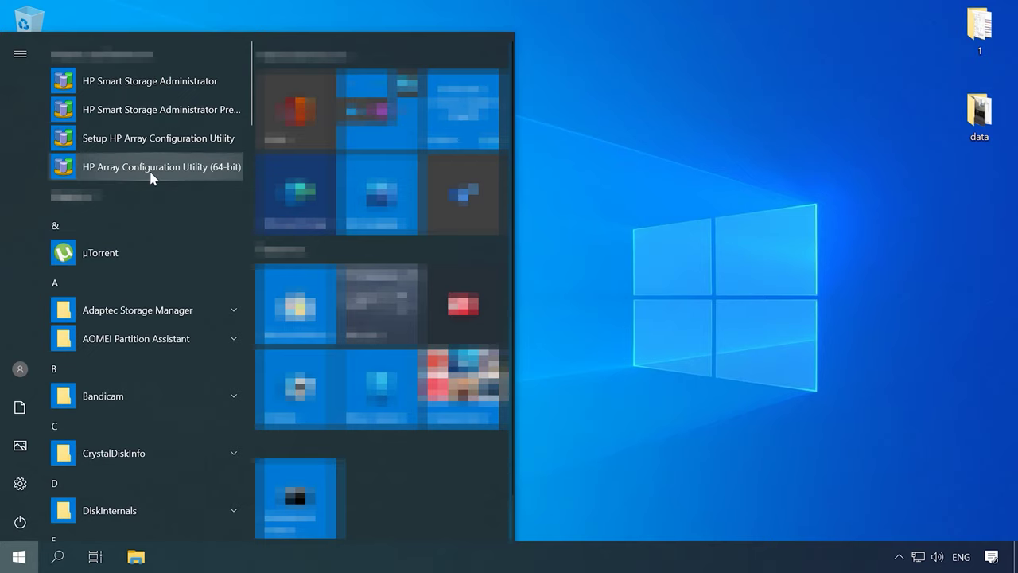
Launch HP Array Configuration Utility (64-bit) and HP Smart Storage Administrator, keeping ACU in front
left_click(162, 177)
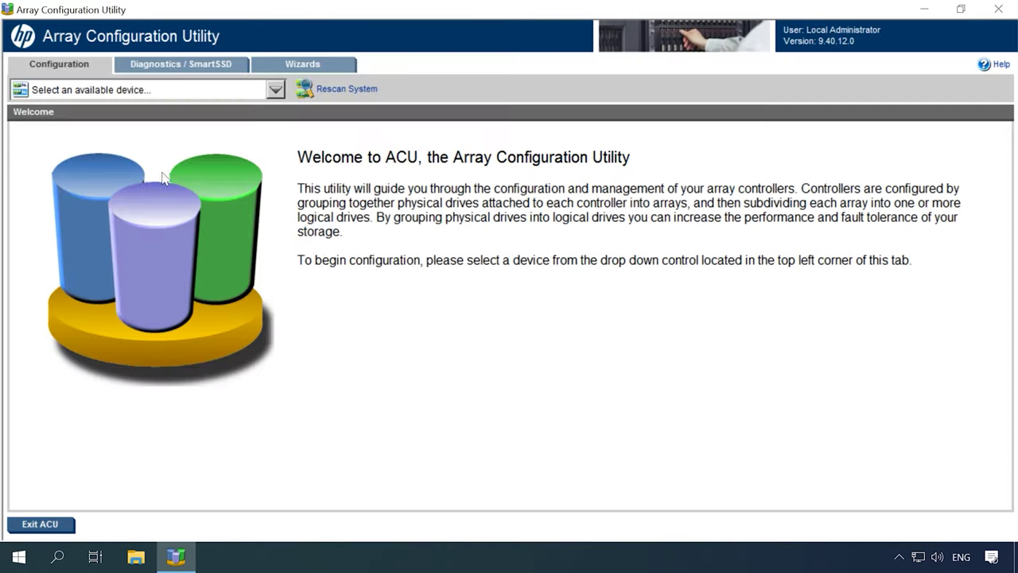
left_click(19, 557)
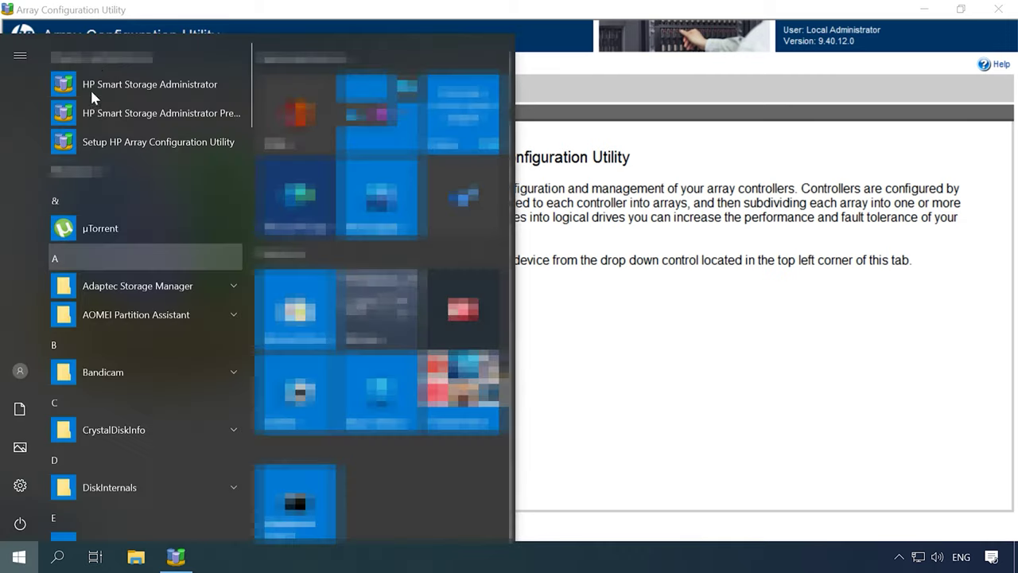
left_click(151, 81)
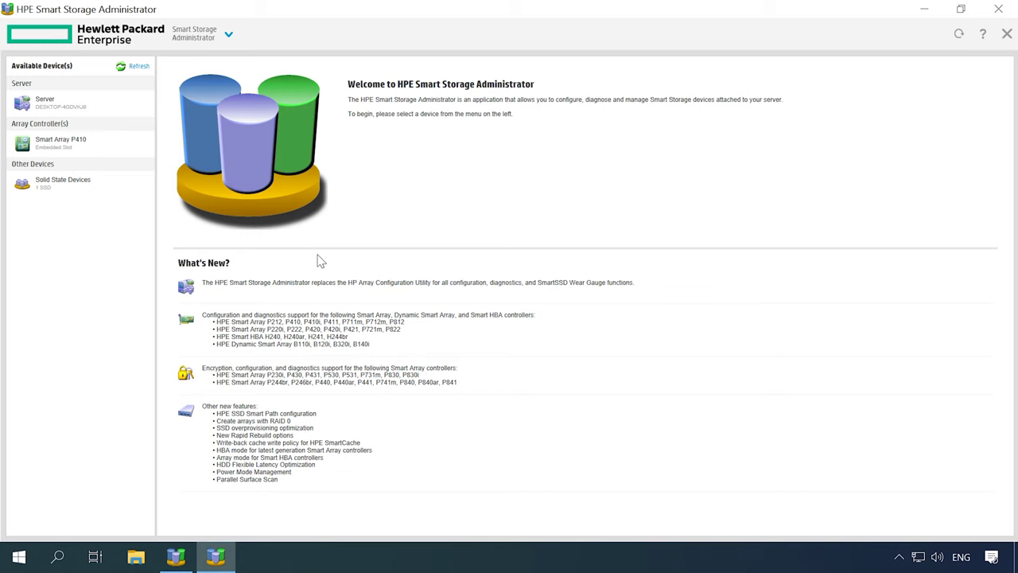
left_click(924, 8)
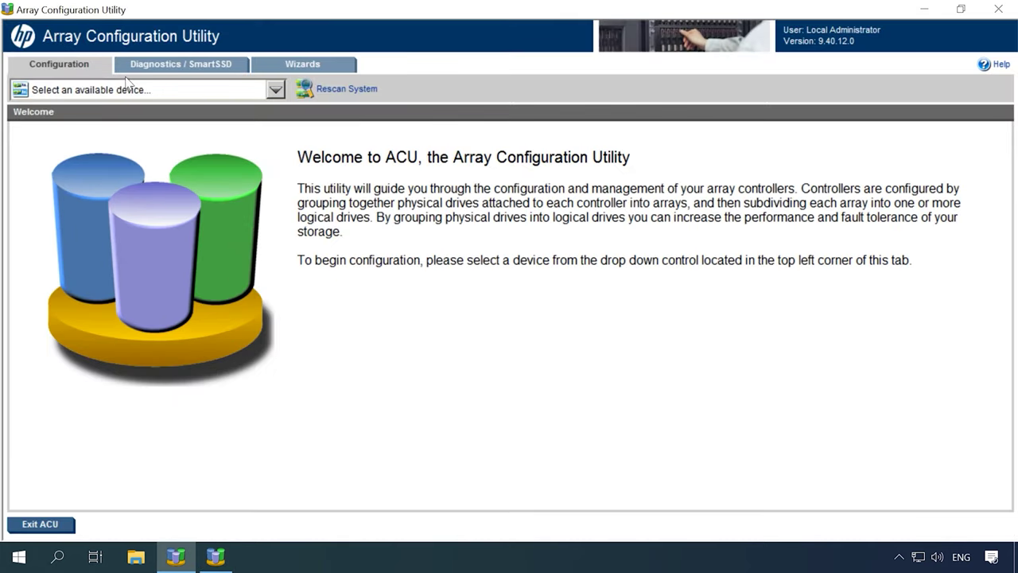
left_click(216, 92)
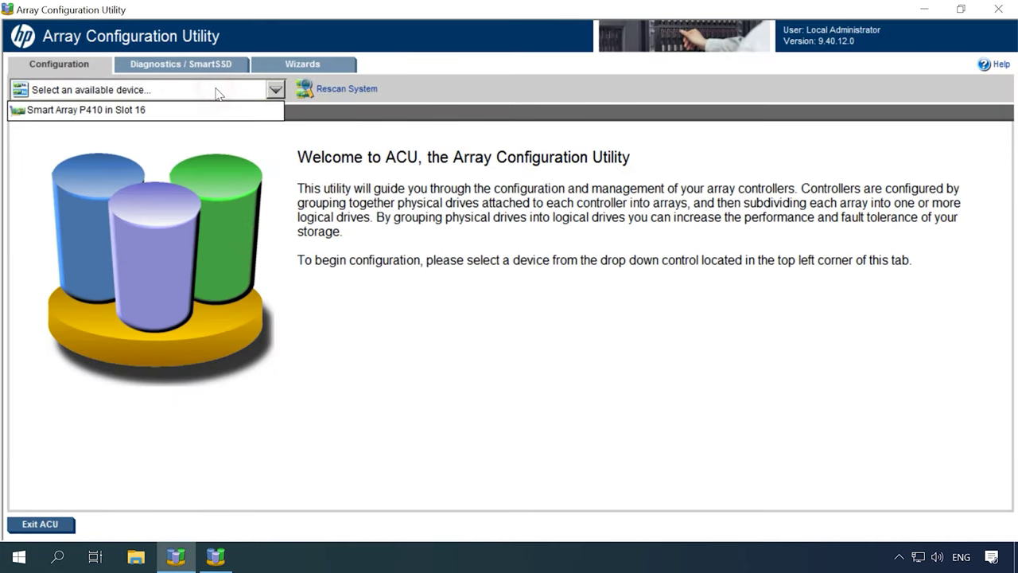
On the Smart Array P410 in Slot 16, build a new array from all six 320 GB drives
left_click(102, 111)
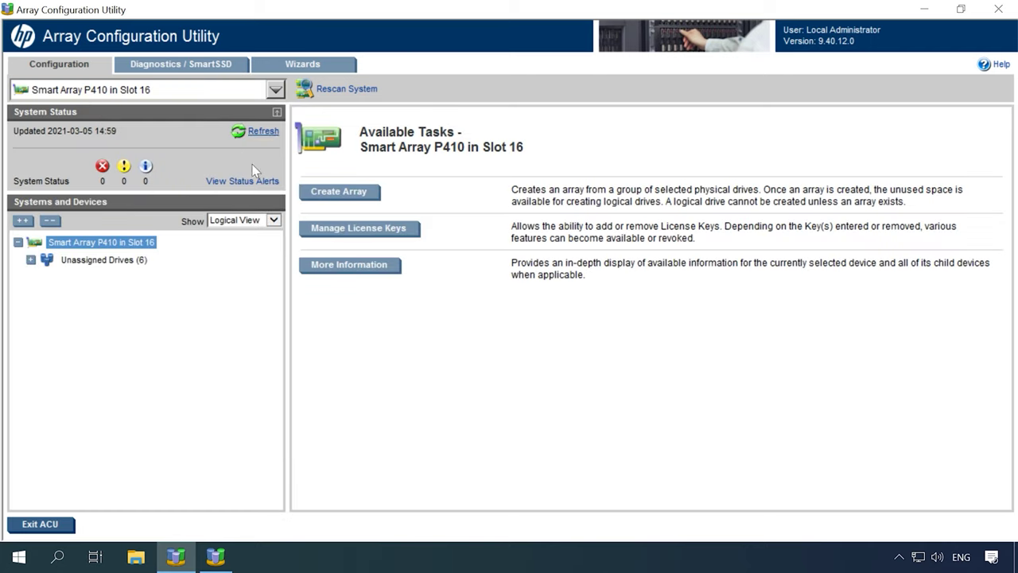
left_click(342, 194)
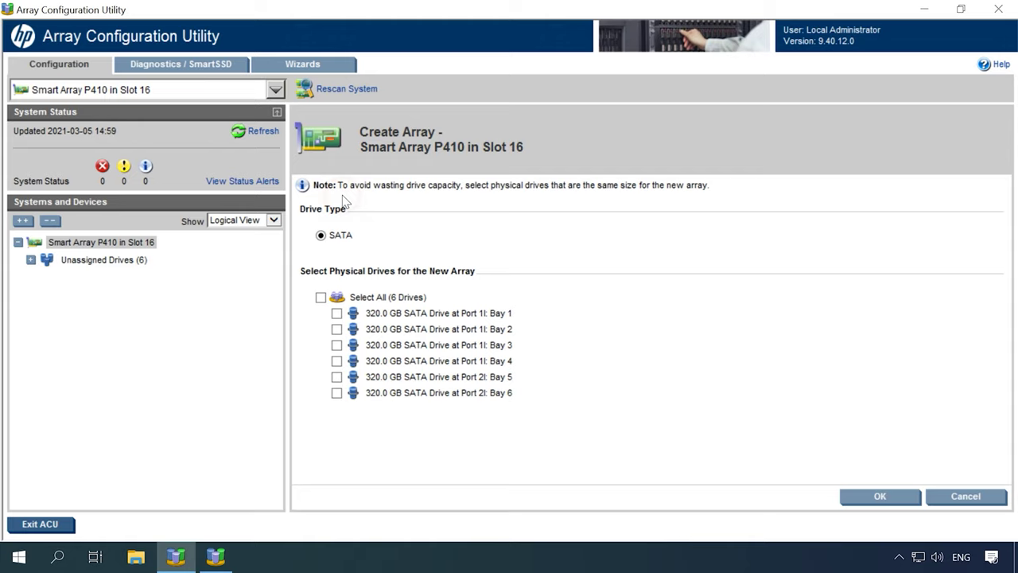
left_click(321, 298)
left_click(880, 498)
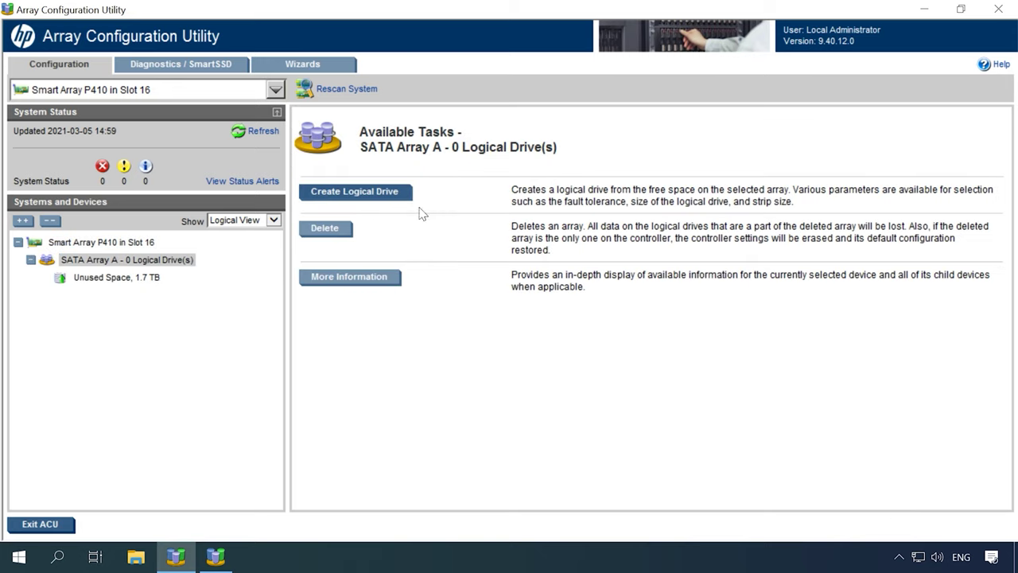
Add a RAID 50 logical drive with 512 KB strip size and maximum size to SATA Array A
left_click(361, 195)
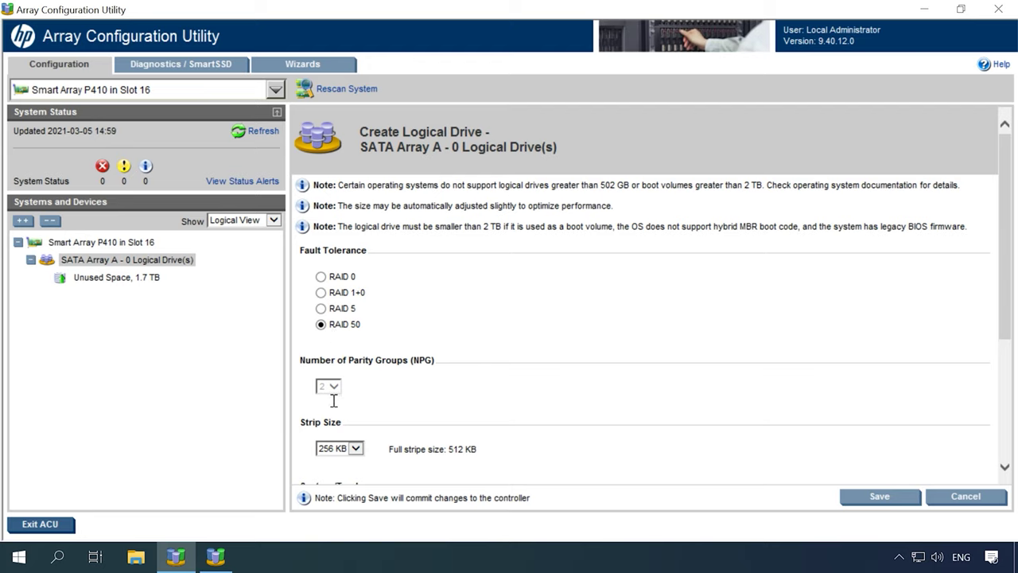
left_click(355, 451)
left_click(347, 462)
scroll(1005, 332, "down", 3)
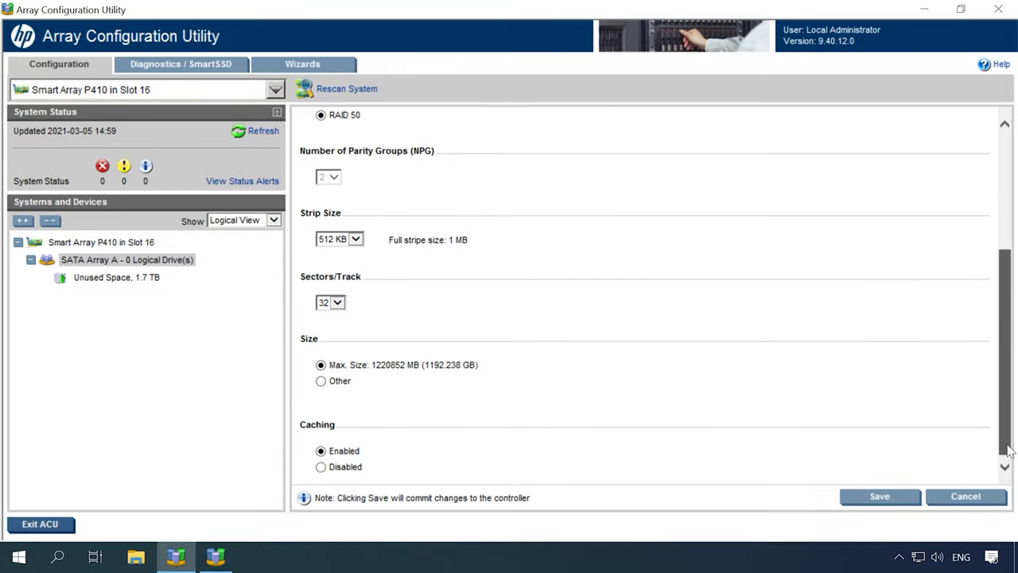
left_click(321, 377)
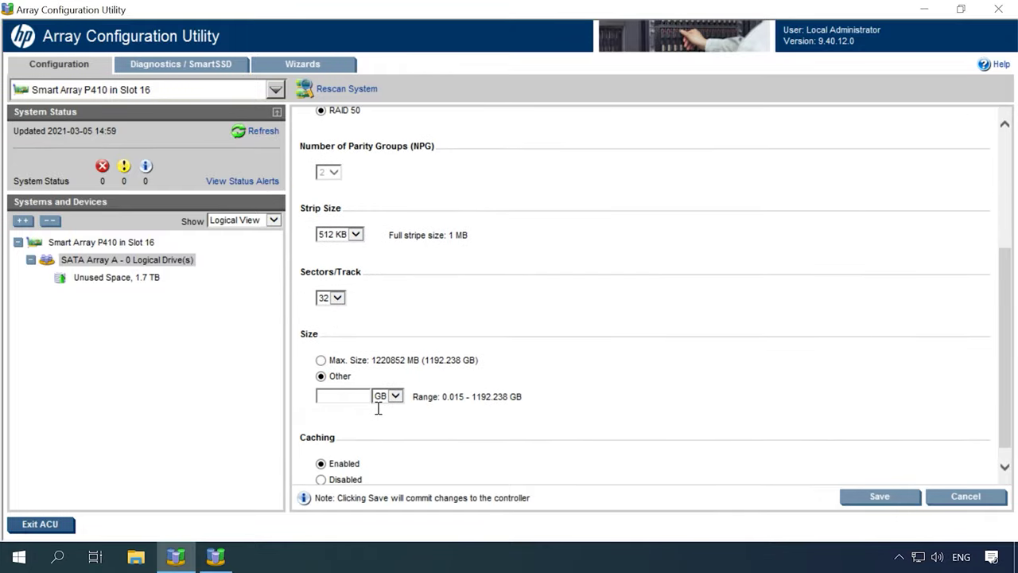
left_click(319, 360)
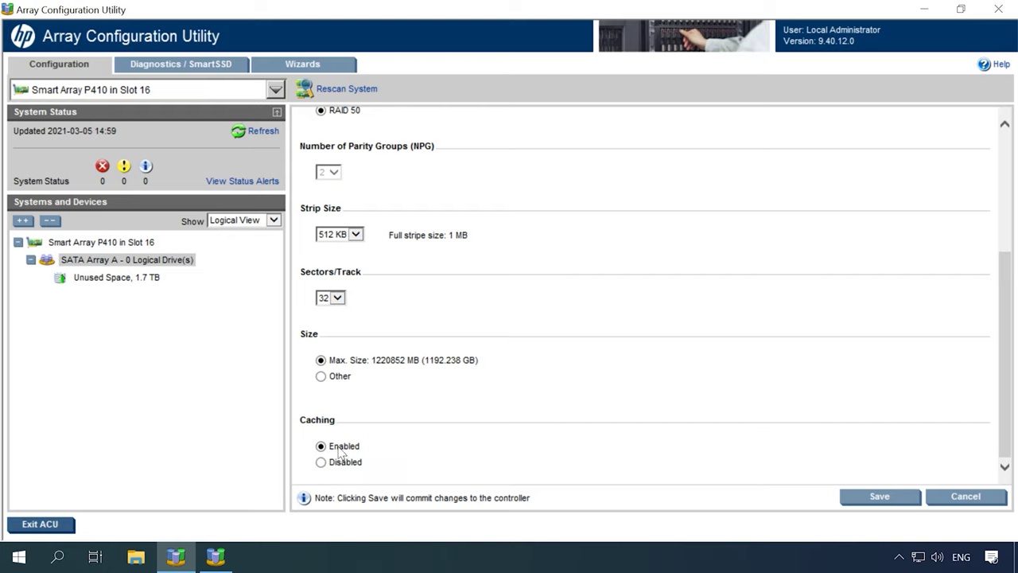
left_click(886, 501)
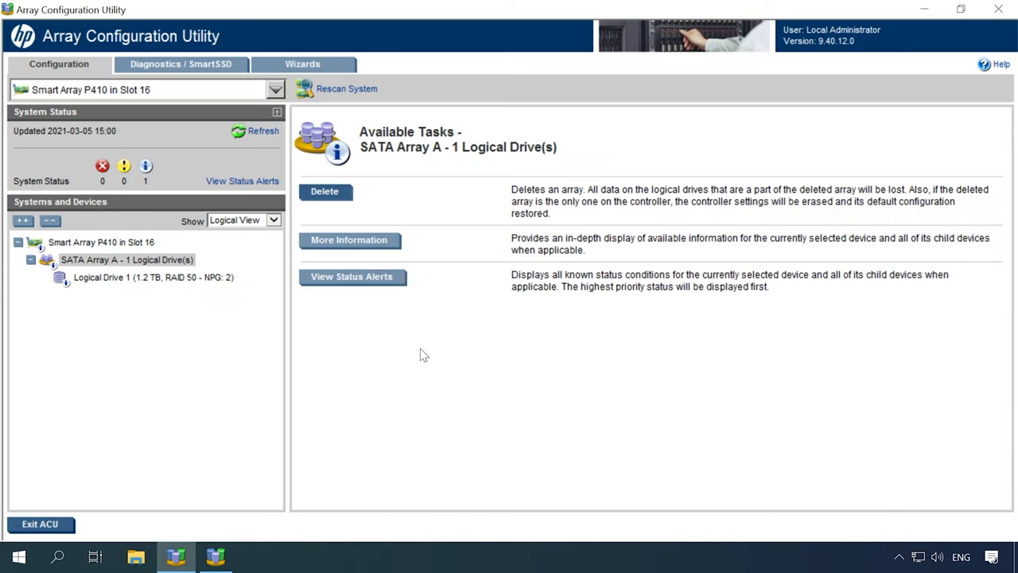
Select Logical Drive 1, then make Disk 1's 1192.22 GB space an NTFS 'New Volume' on E:
left_click(137, 281)
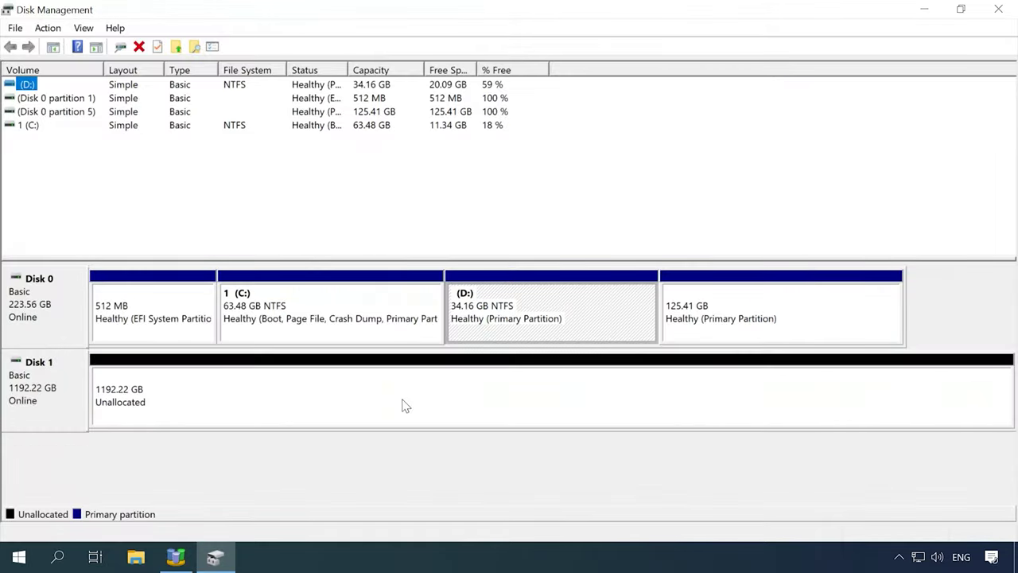
right_click(538, 401)
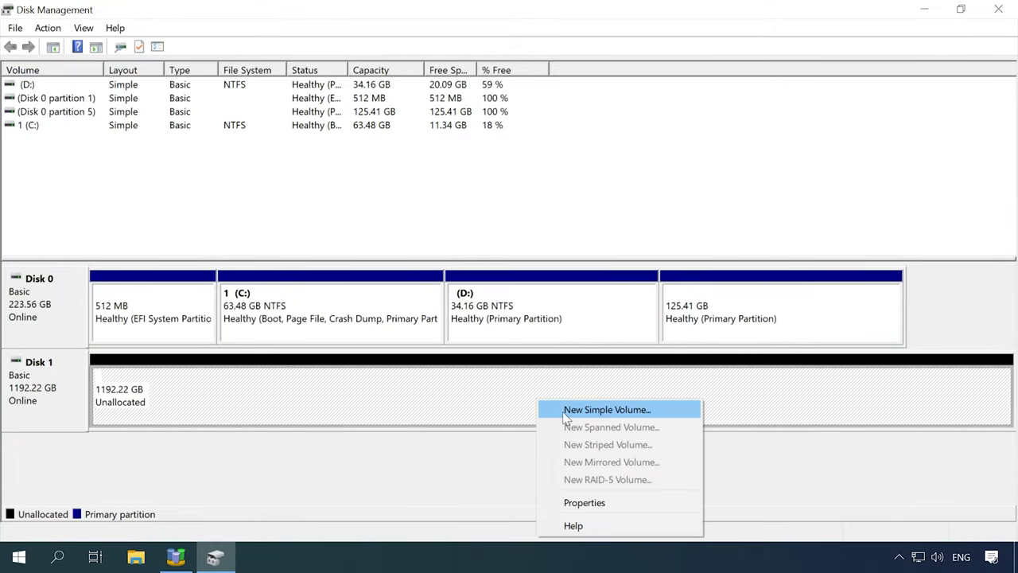
left_click(641, 411)
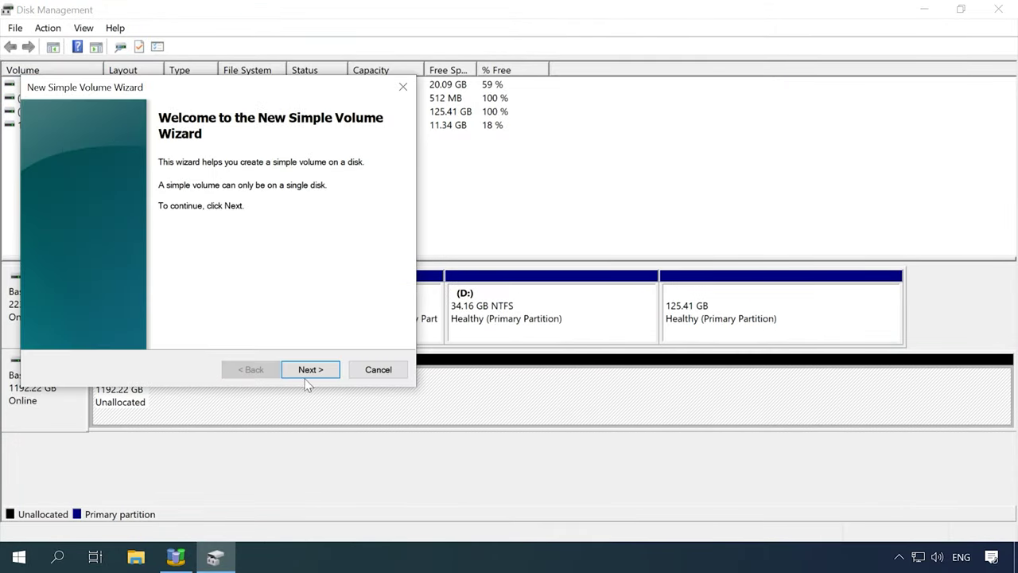
left_click(319, 377)
left_click(319, 377)
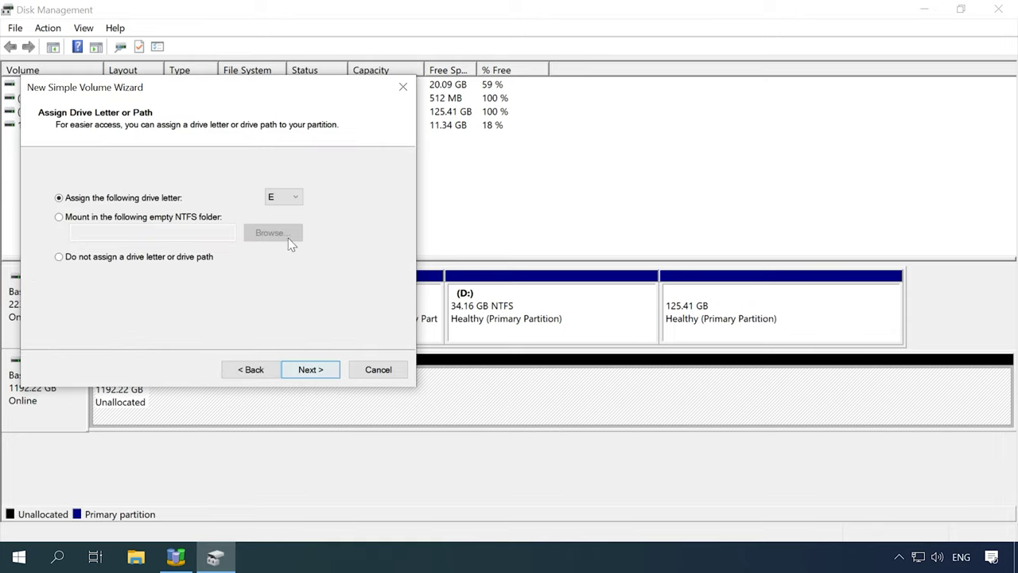
left_click(308, 372)
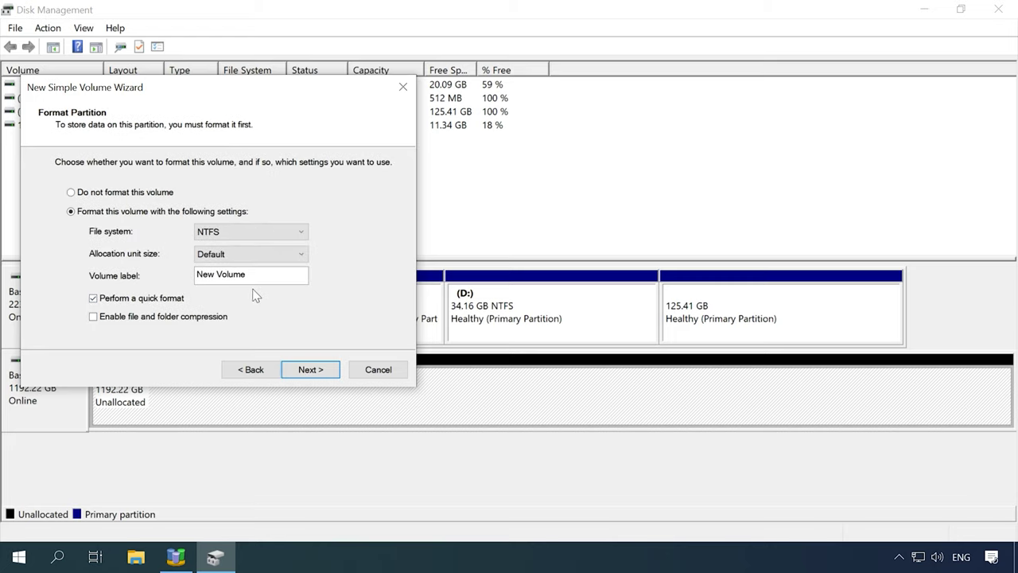
left_click(308, 372)
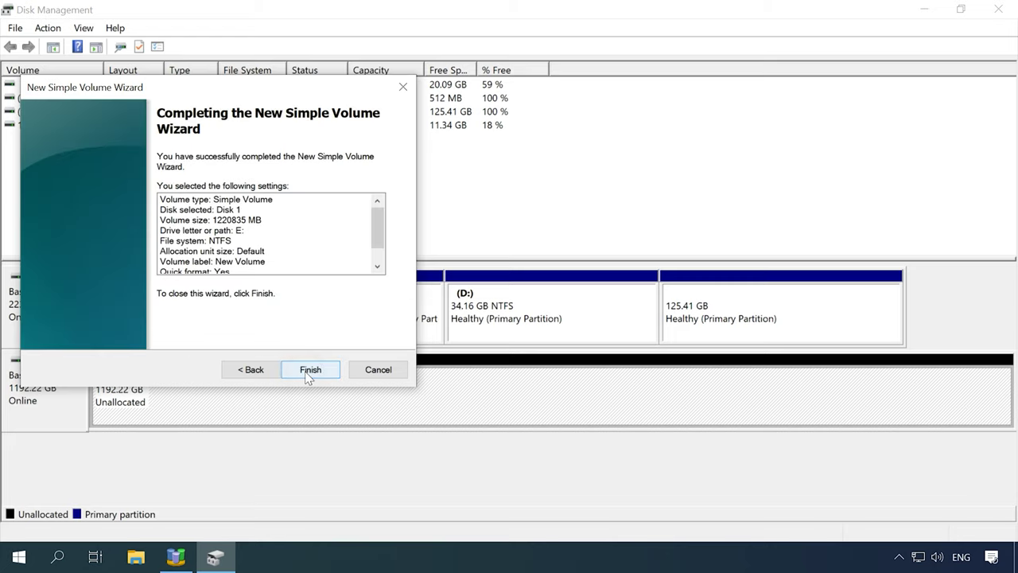
left_click(317, 377)
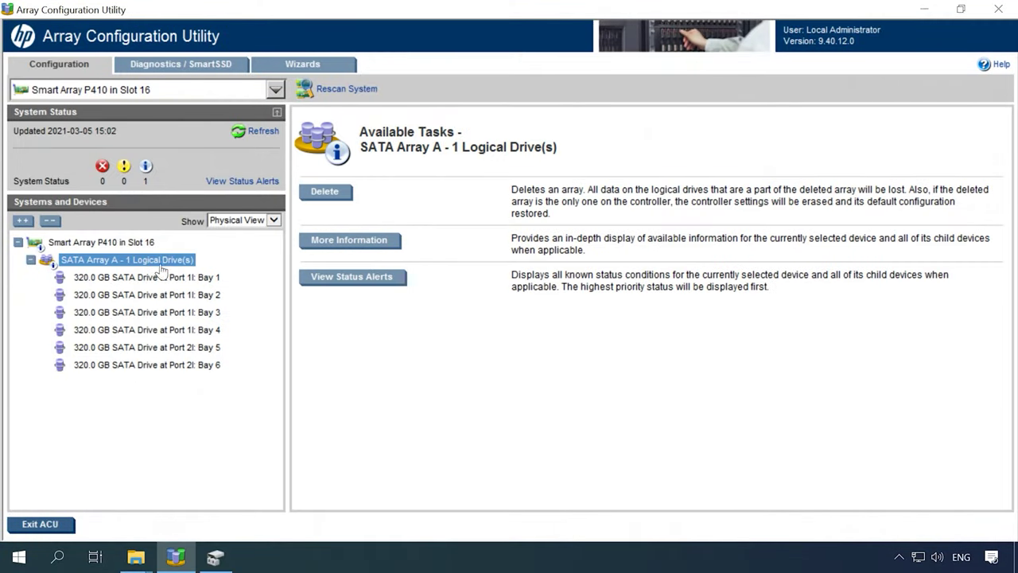
Review detailed information for the drives in bays 1, 2 and 3 and the controller's status messages
left_click(180, 278)
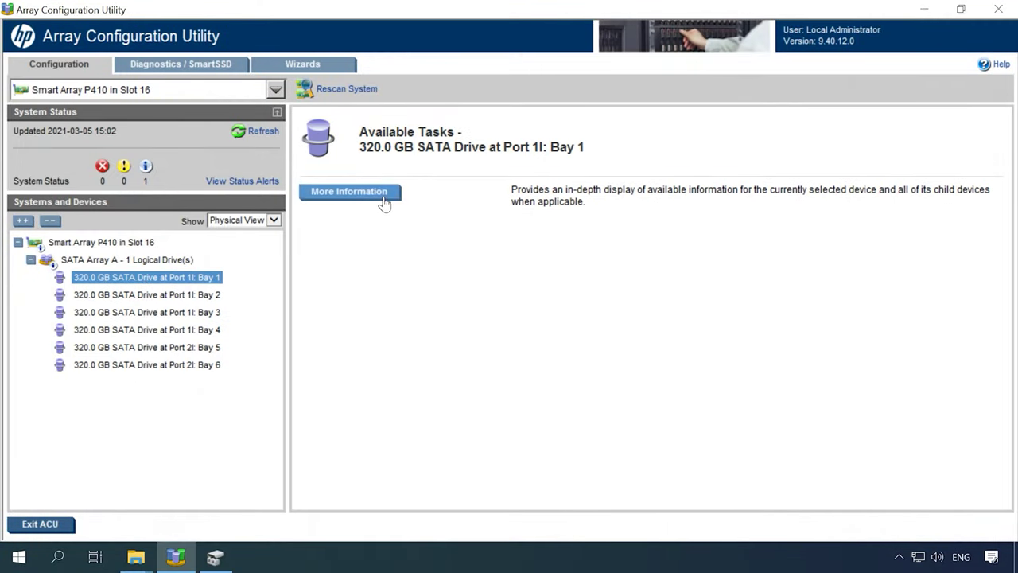
left_click(385, 196)
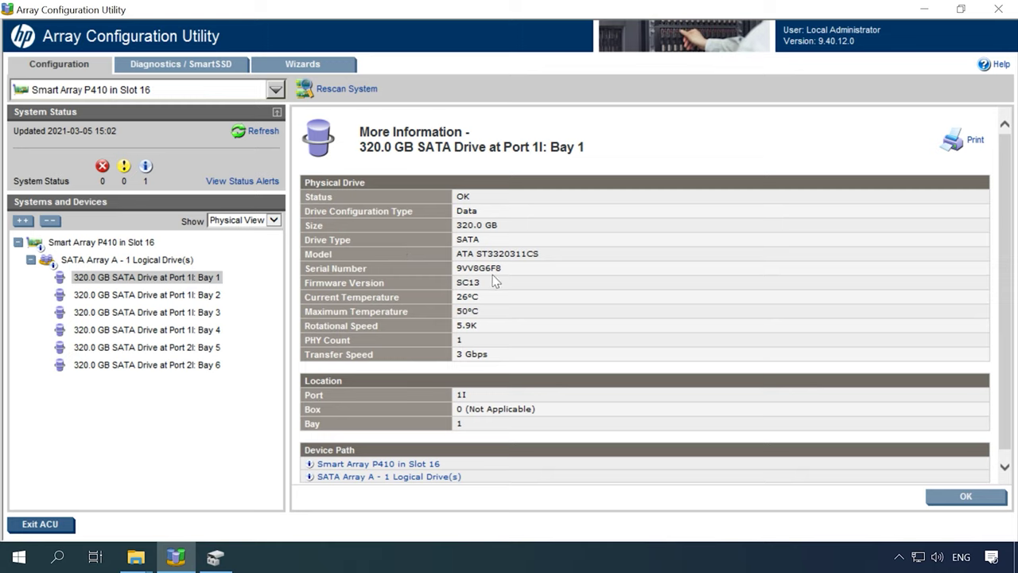
right_click(172, 295)
left_click(343, 195)
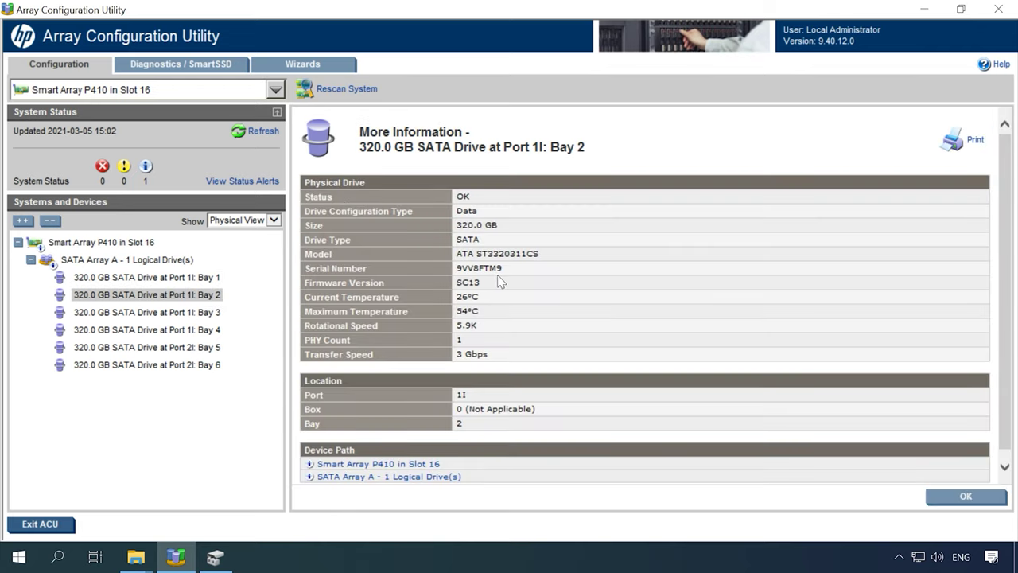
right_click(208, 312)
left_click(231, 320)
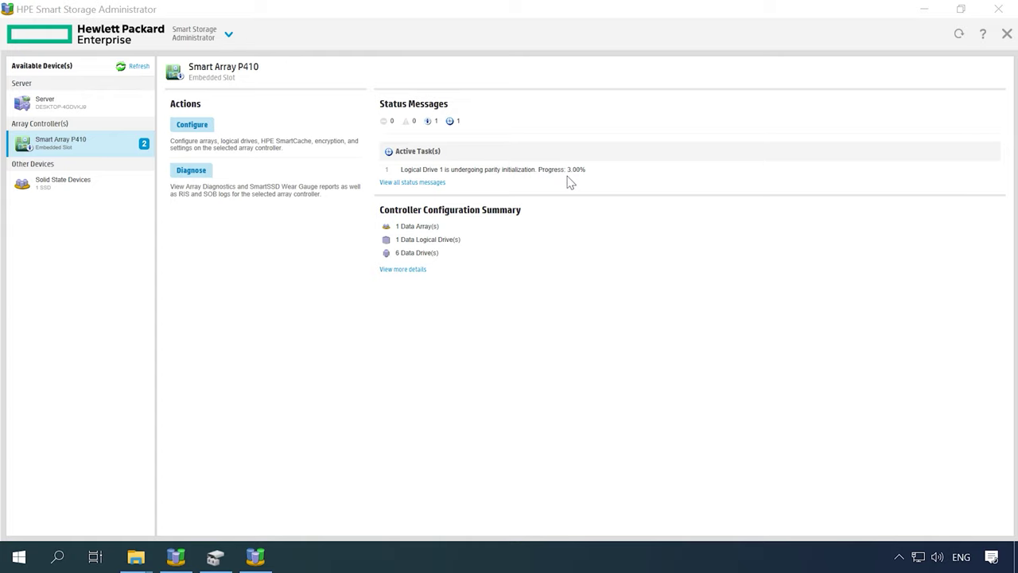
left_click(424, 182)
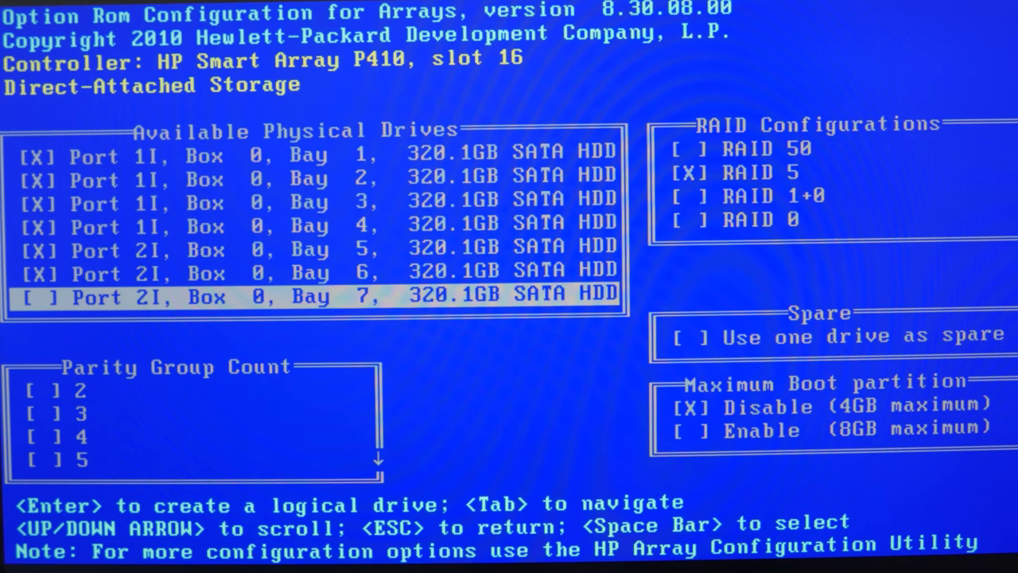
Choose RAID 50 for the logical drive and make Bay 7 the spare
key("Tab")
key("Up")
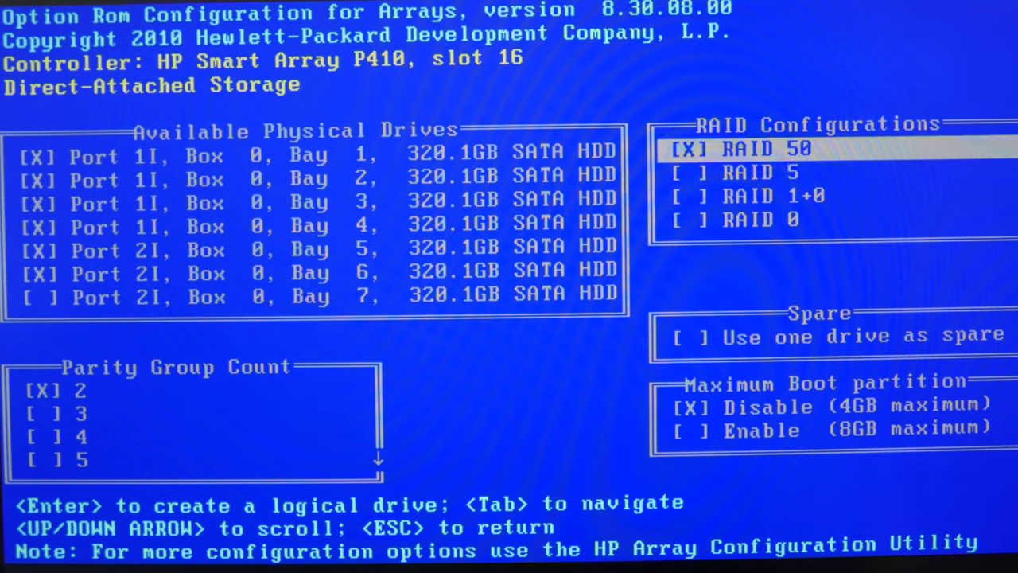
key("Tab")
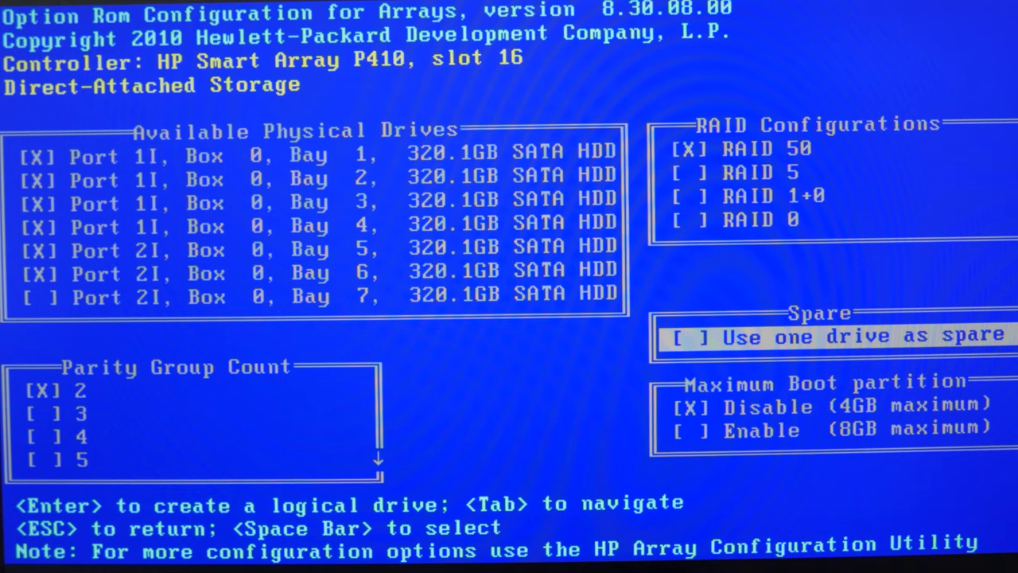
key("space")
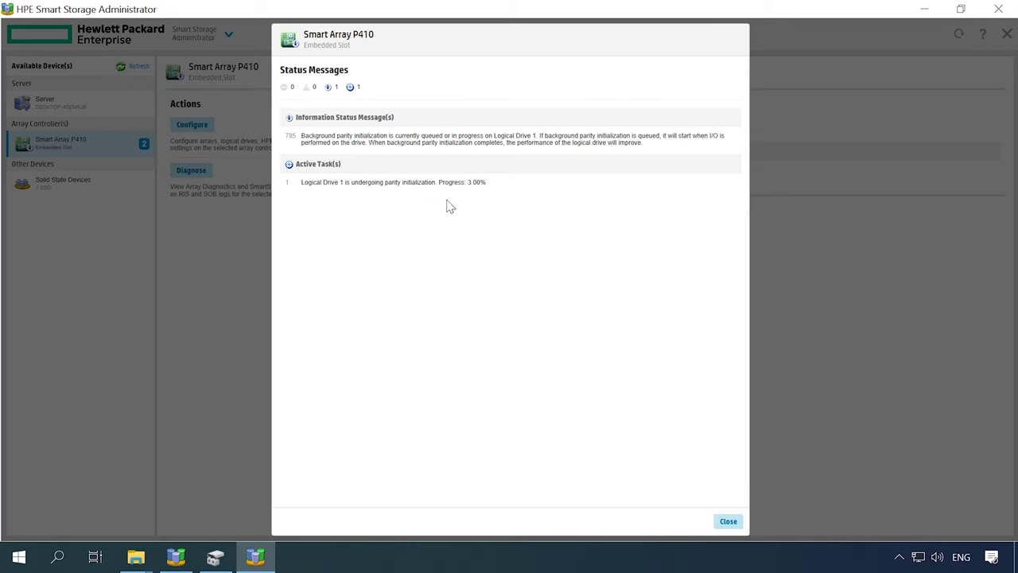
Close the Status Messages dialog to return to the Smart Array P410 overview
left_click(728, 521)
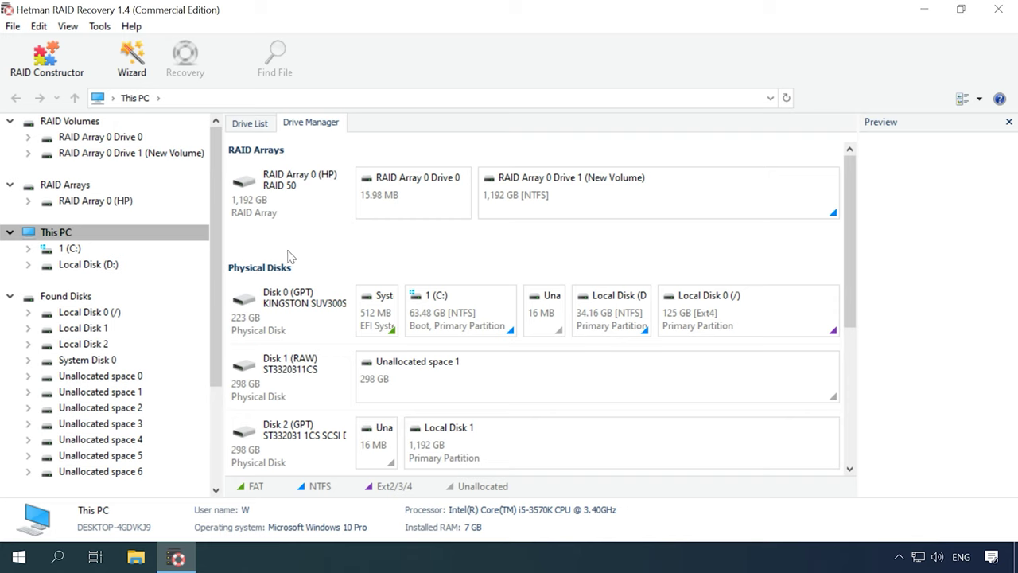
Open the New Volume of RAID Array 0 (HP) with a fast scan
left_click(287, 213)
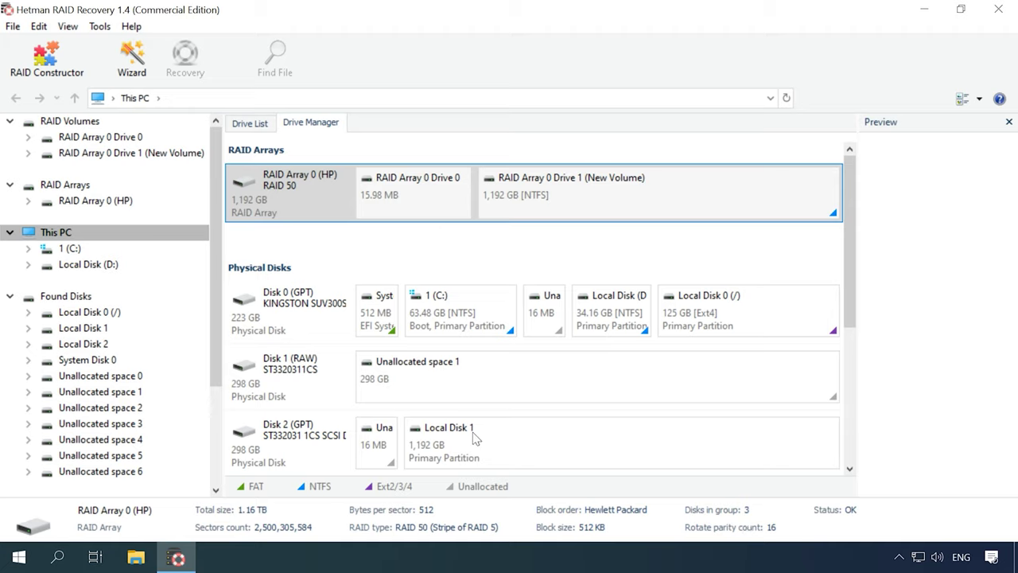
left_click(582, 203)
right_click(585, 200)
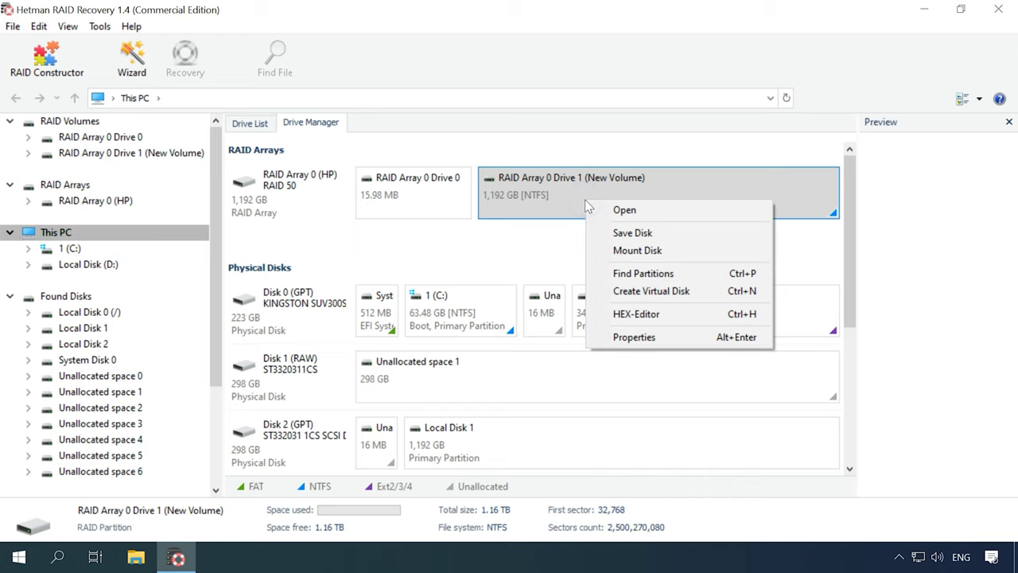
left_click(628, 211)
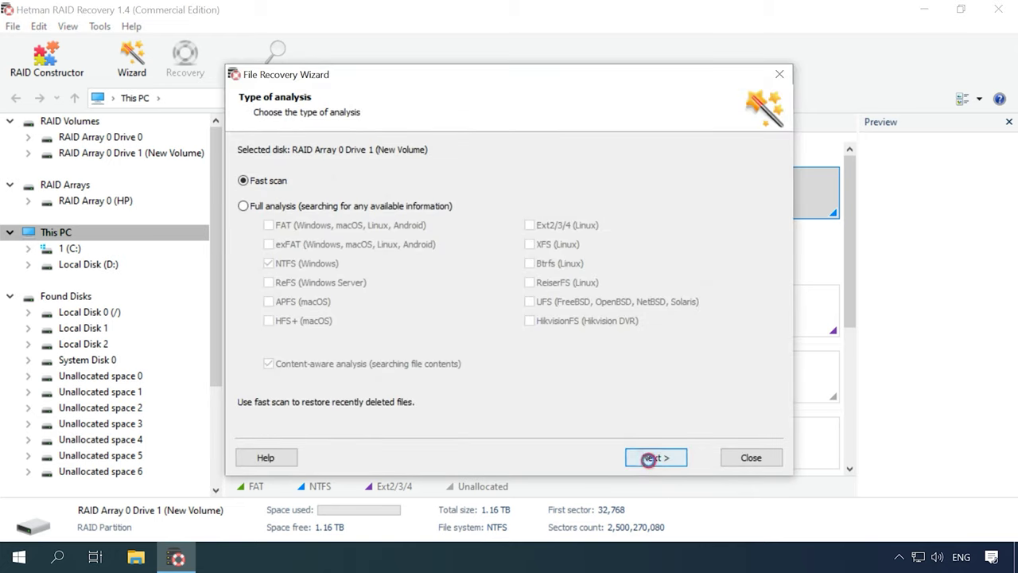
left_click(651, 458)
left_click(654, 458)
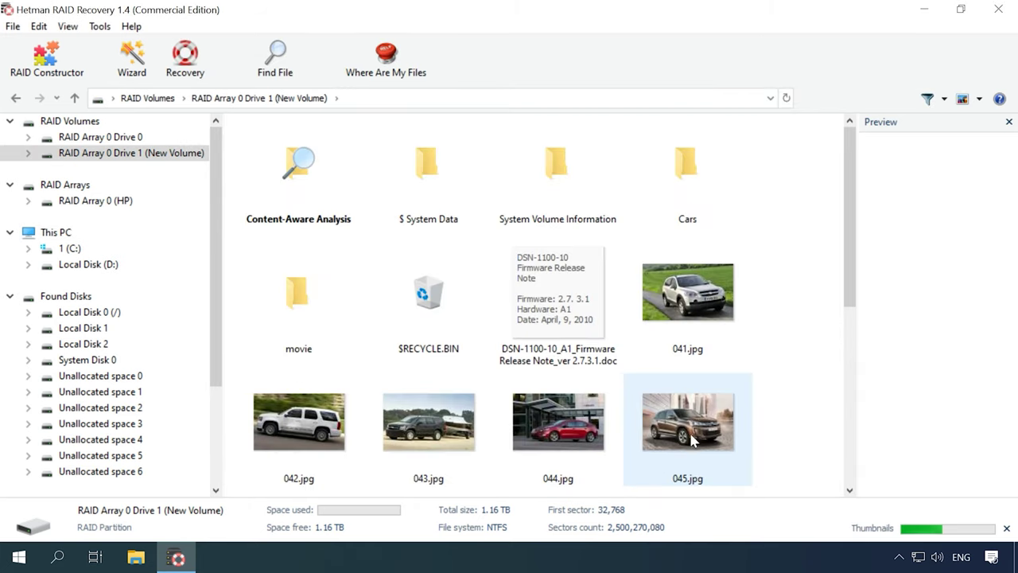
Select the DSN firmware release note doc and photos 041.jpg, 044.jpg and 045.jpg
scroll(774, 385, "down", 3)
scroll(780, 382, "down", 3)
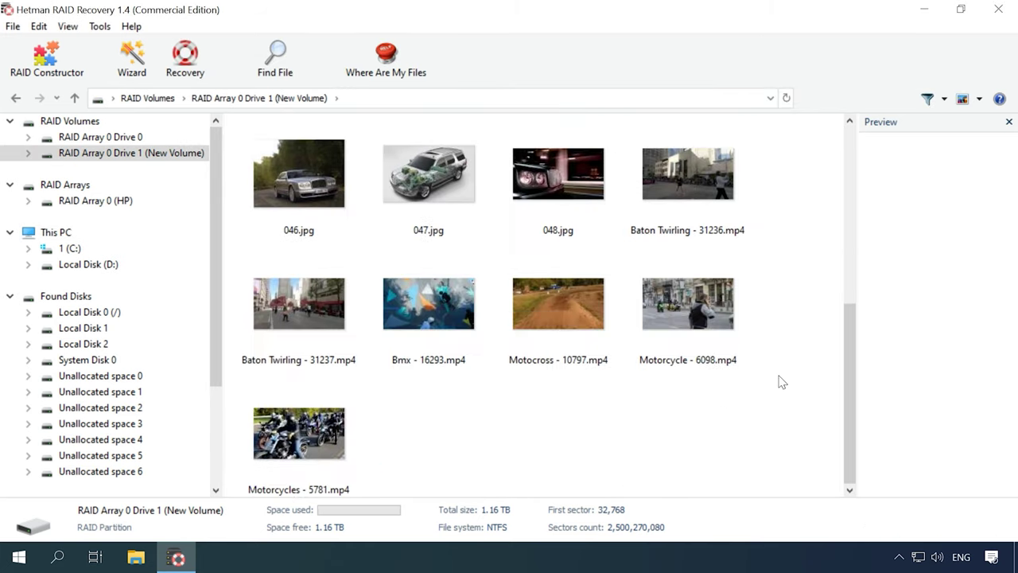
scroll(779, 382, "up", 6)
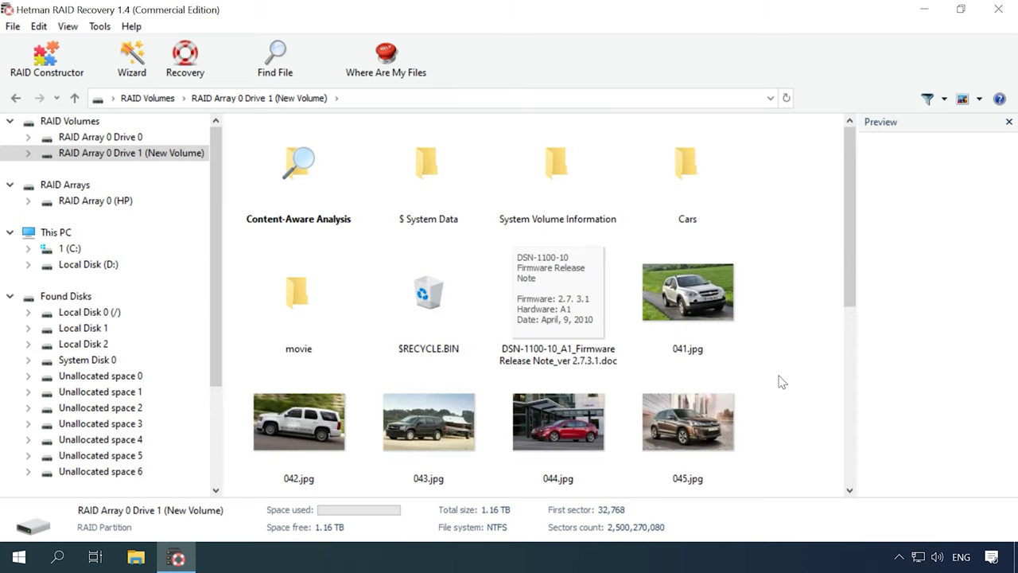
left_click_drag(791, 288, 580, 435)
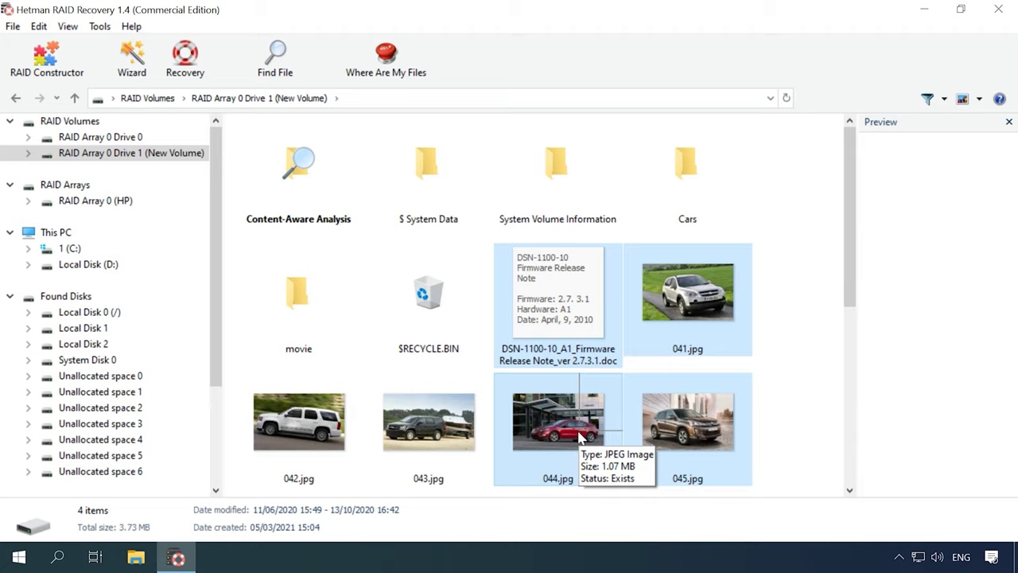
Recover the four selected files (3.73 MB) to C:\1 on the hard disk, then bring up File Explorer
left_click(189, 76)
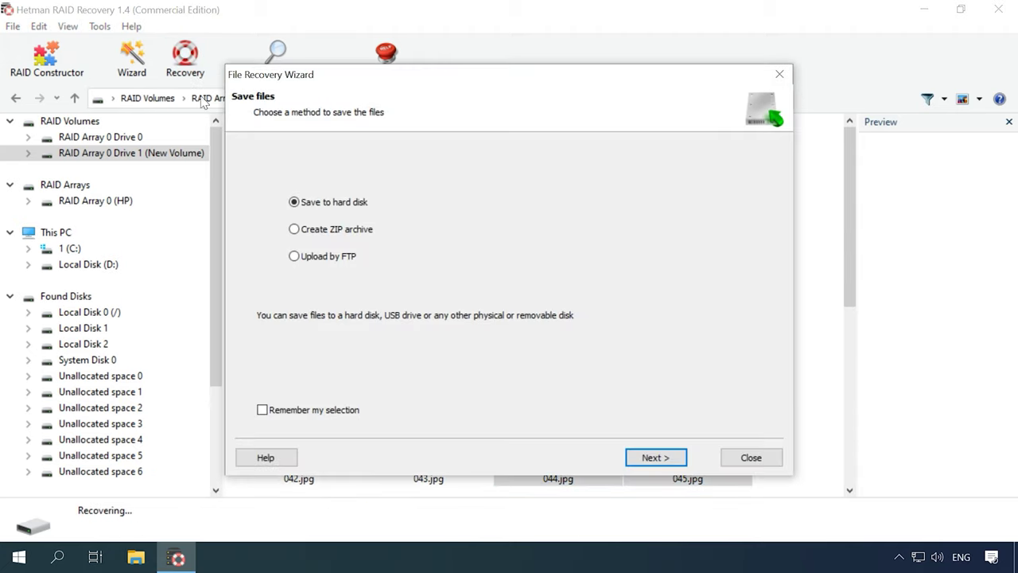
left_click(652, 460)
left_click(363, 189)
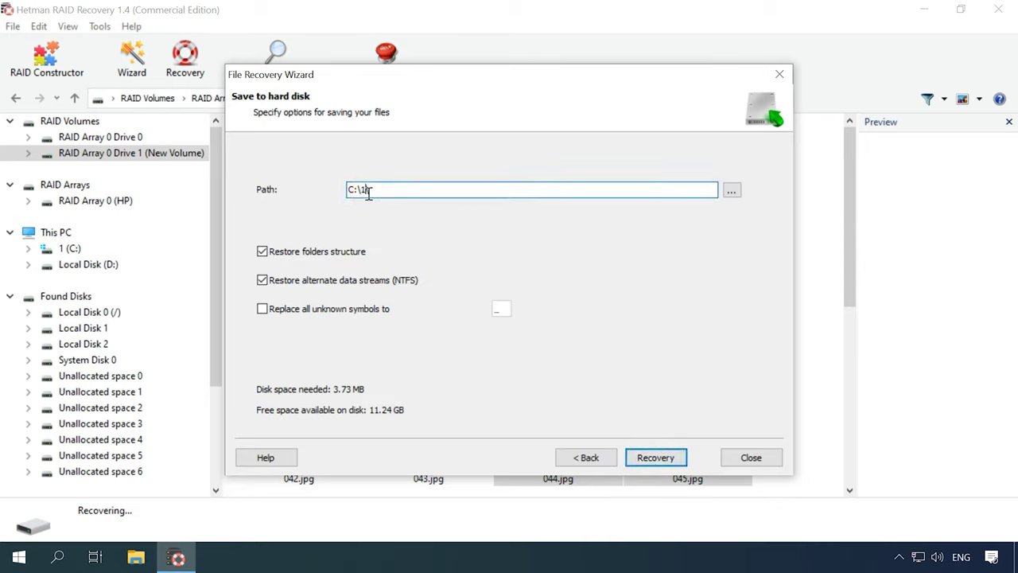
key("BackSpace")
left_click(657, 455)
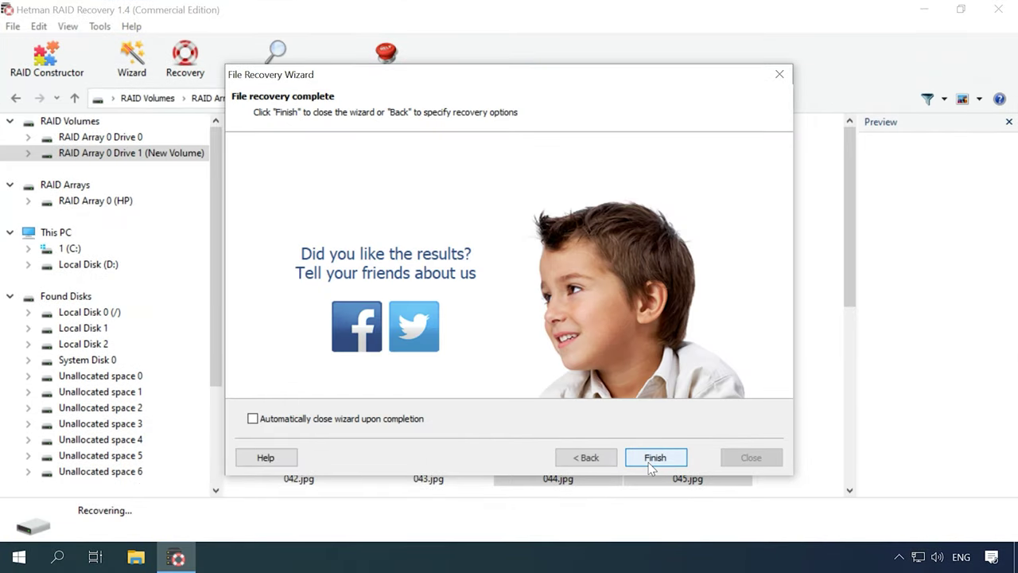
left_click(652, 460)
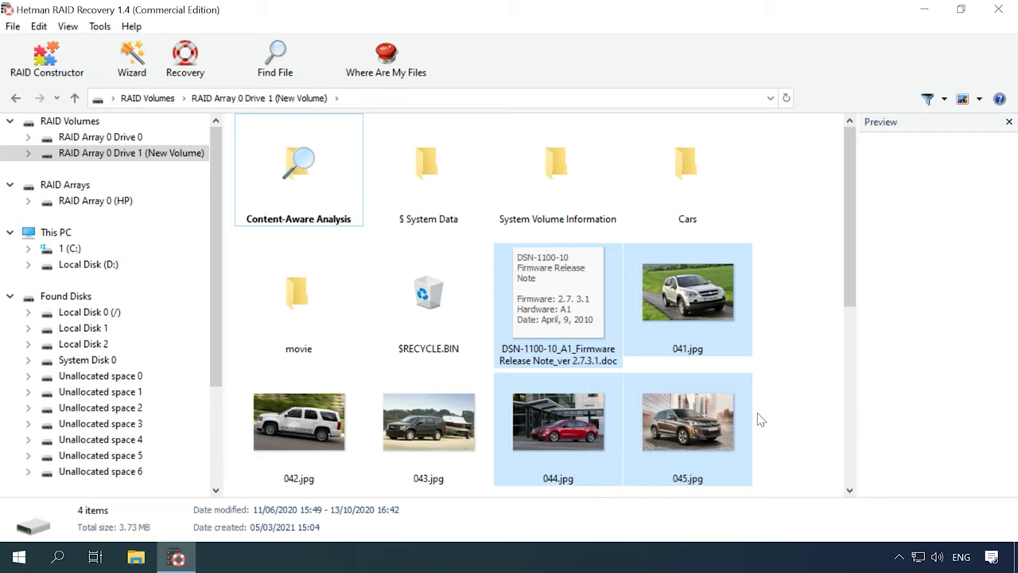
left_click(135, 557)
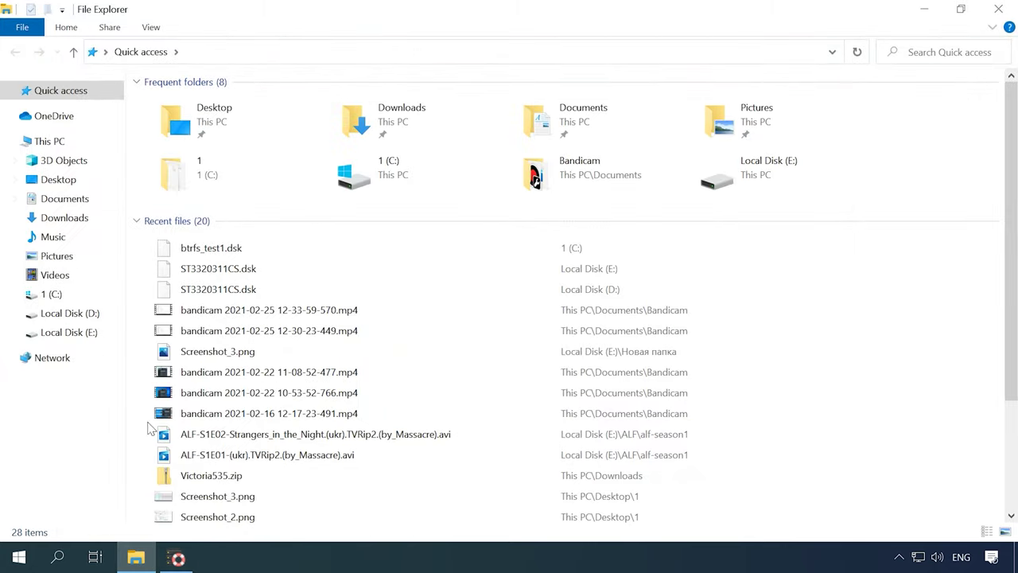
Browse This PC to folder C:\1 and select the four recovered files
left_click(65, 140)
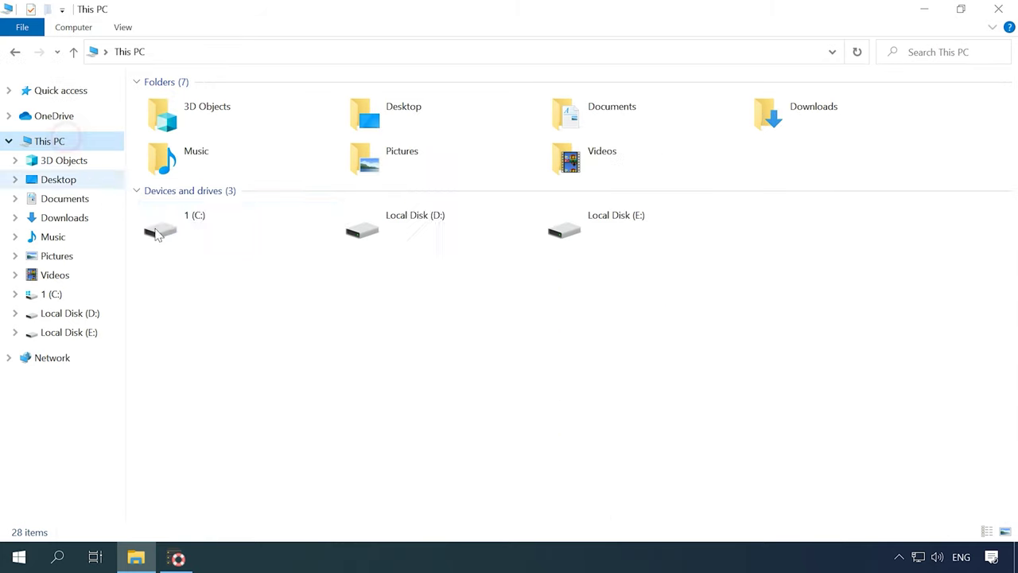
left_click(137, 560)
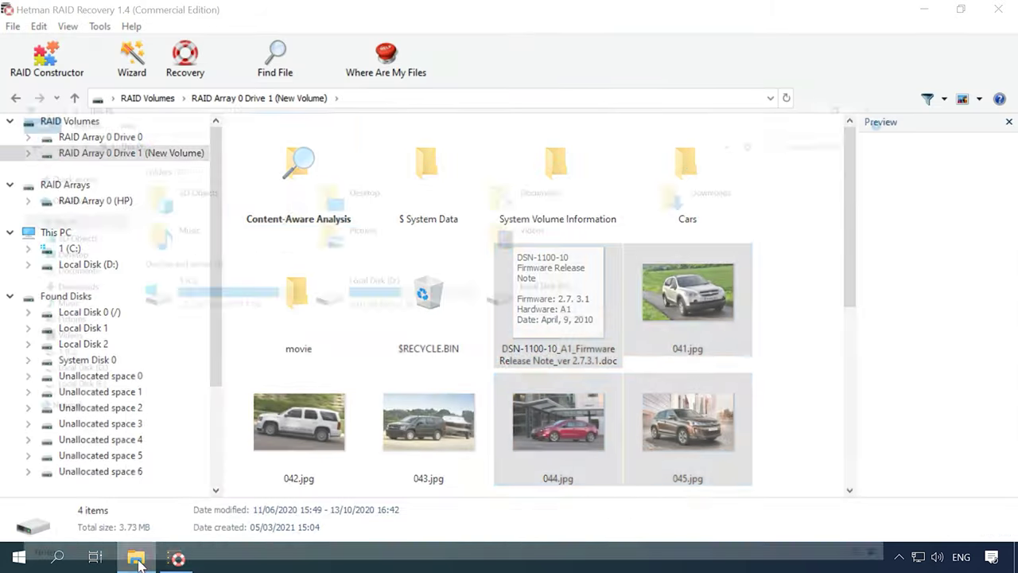
left_click(137, 559)
double_click(225, 236)
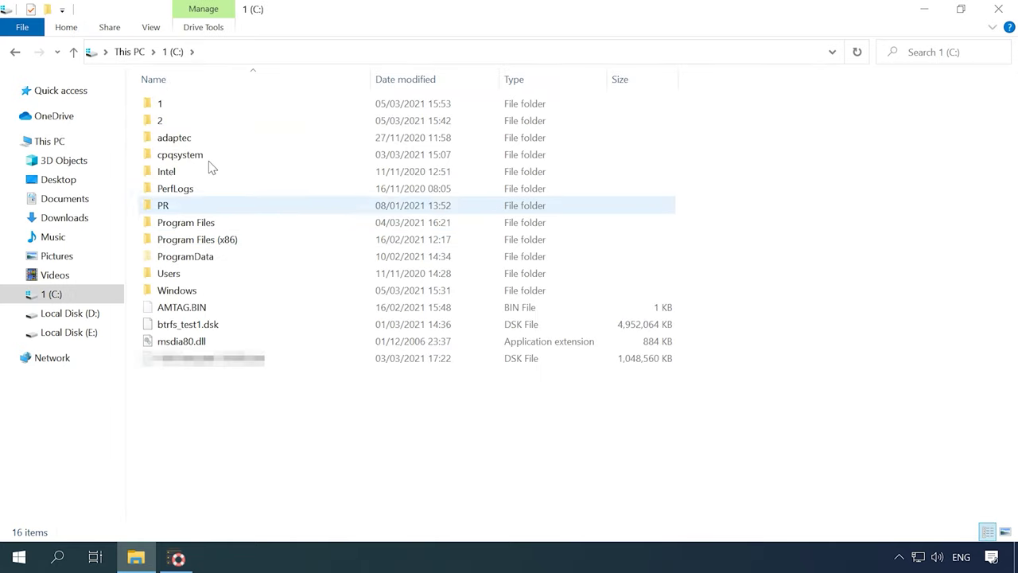
double_click(172, 104)
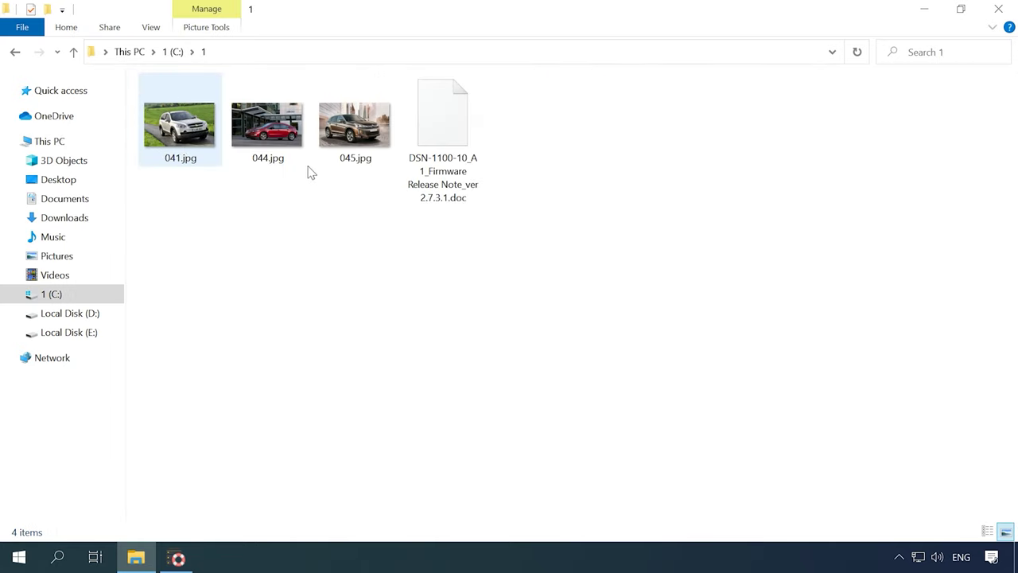
left_click_drag(620, 213, 205, 125)
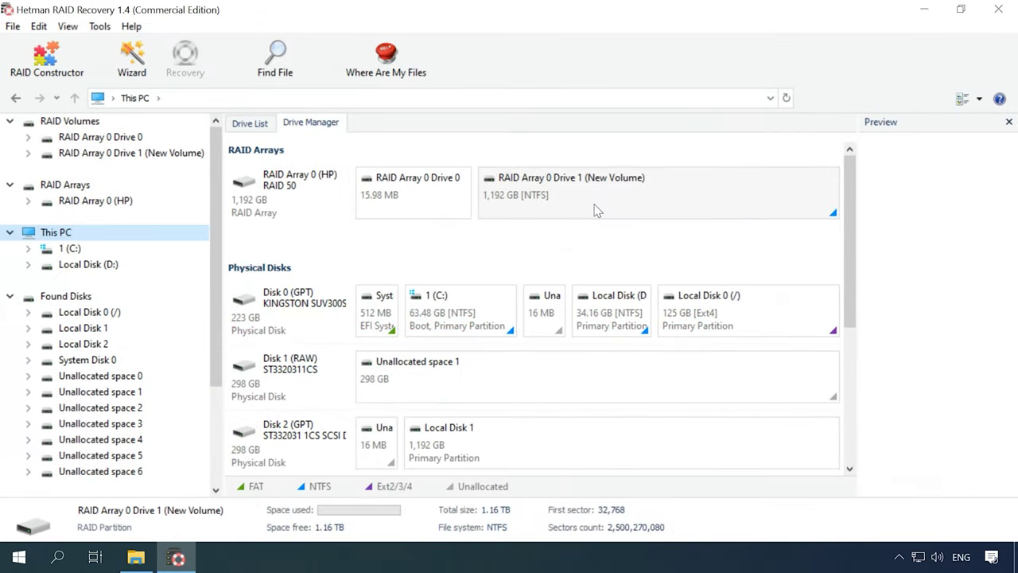
Start a full re-analysis of the RAID array's New Volume instead of a fast scan
right_click(597, 209)
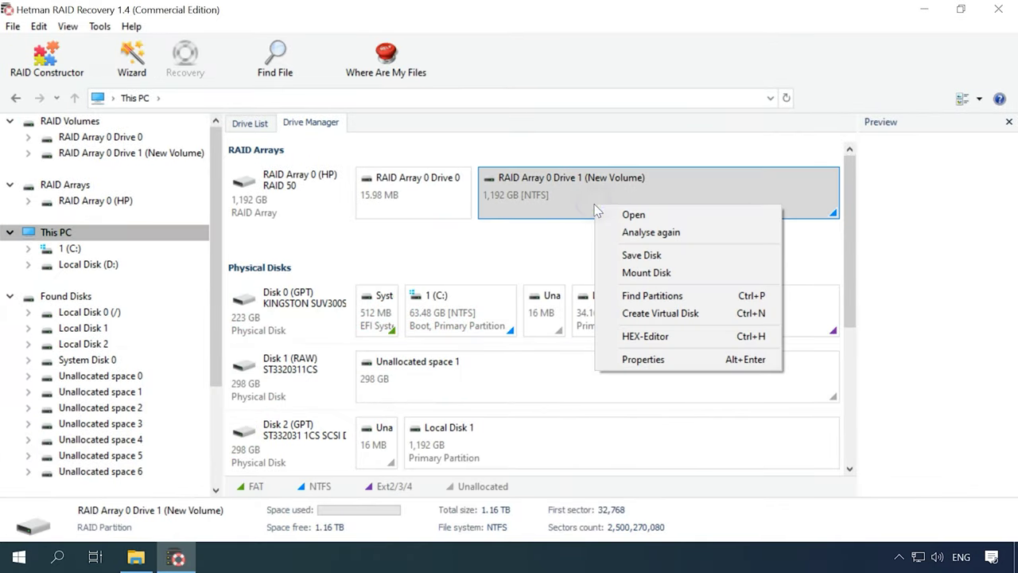
left_click(651, 233)
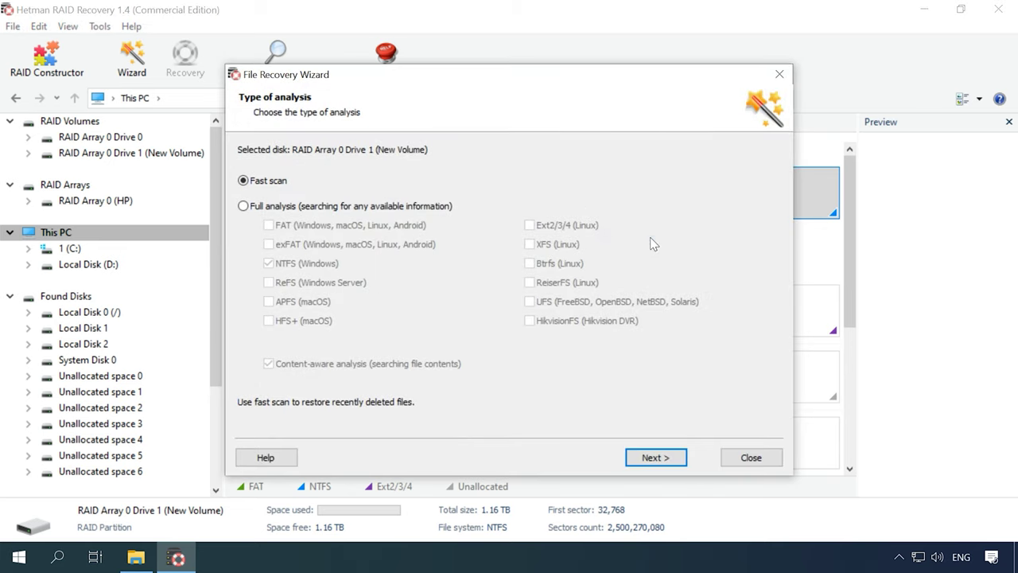
left_click(251, 206)
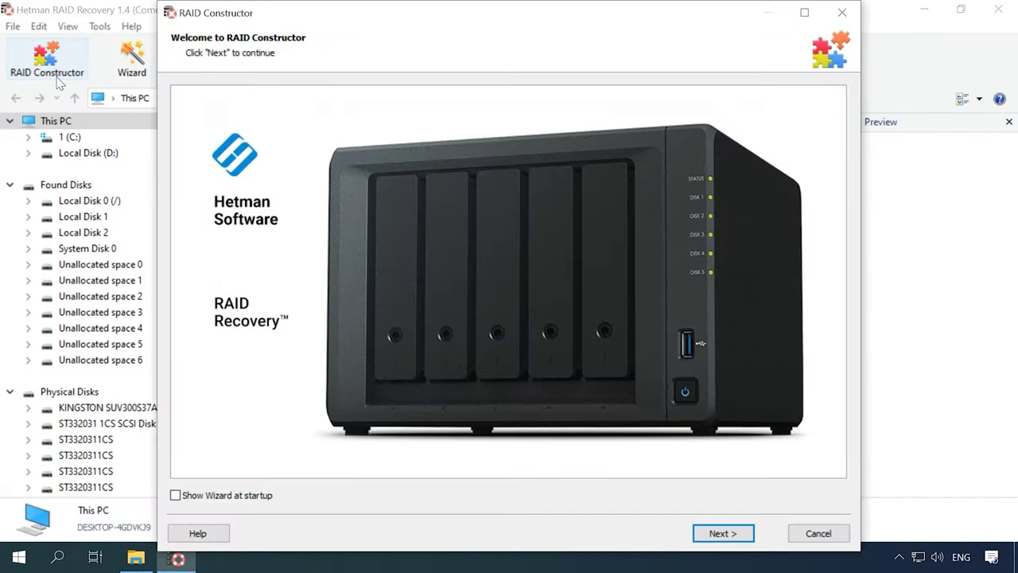
Manually define the array as RAID 50 (Stripe of RAID 5), Hewlett Packard block order, 512 KB blocks
left_click(722, 534)
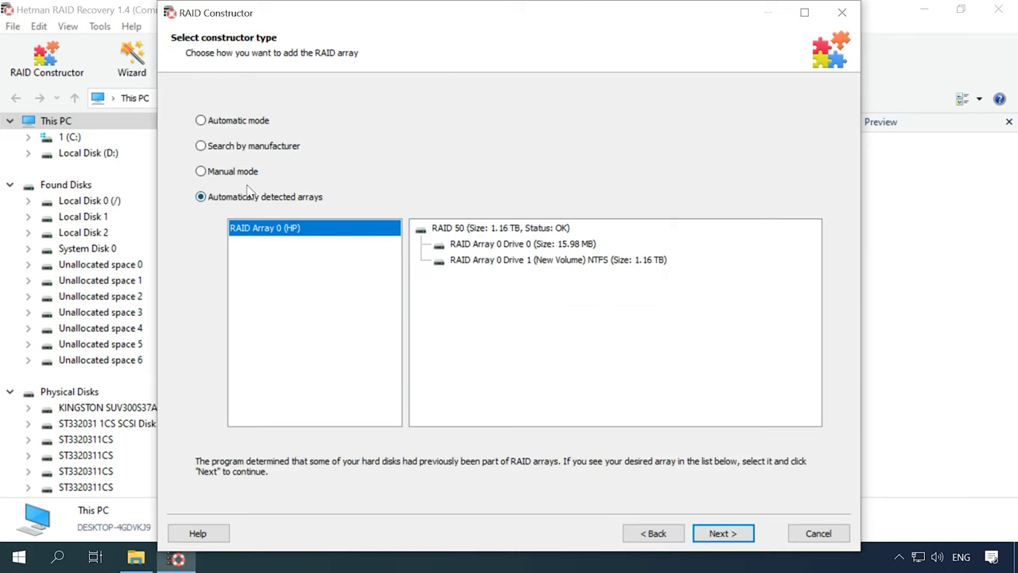
left_click(227, 173)
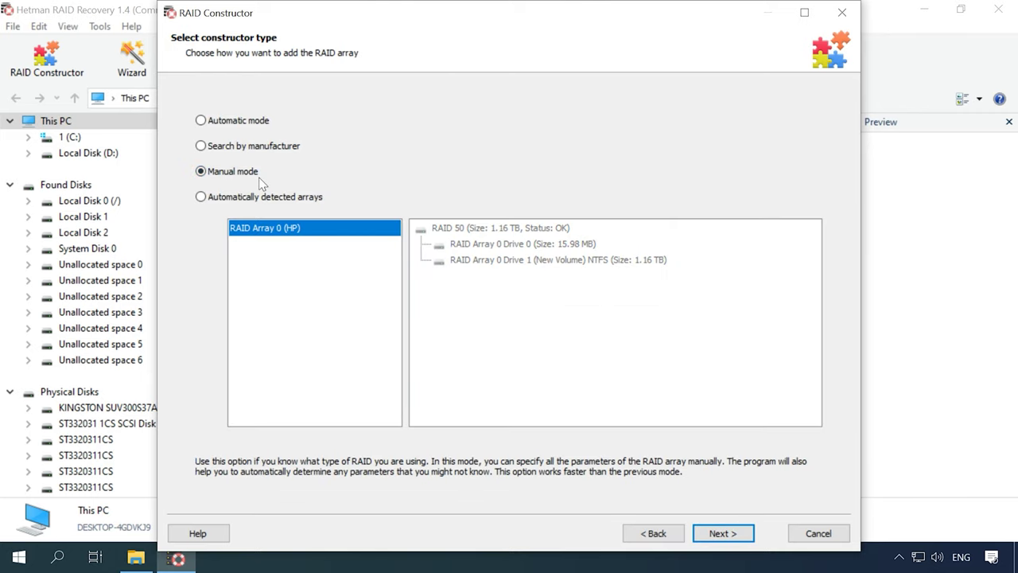
left_click(723, 534)
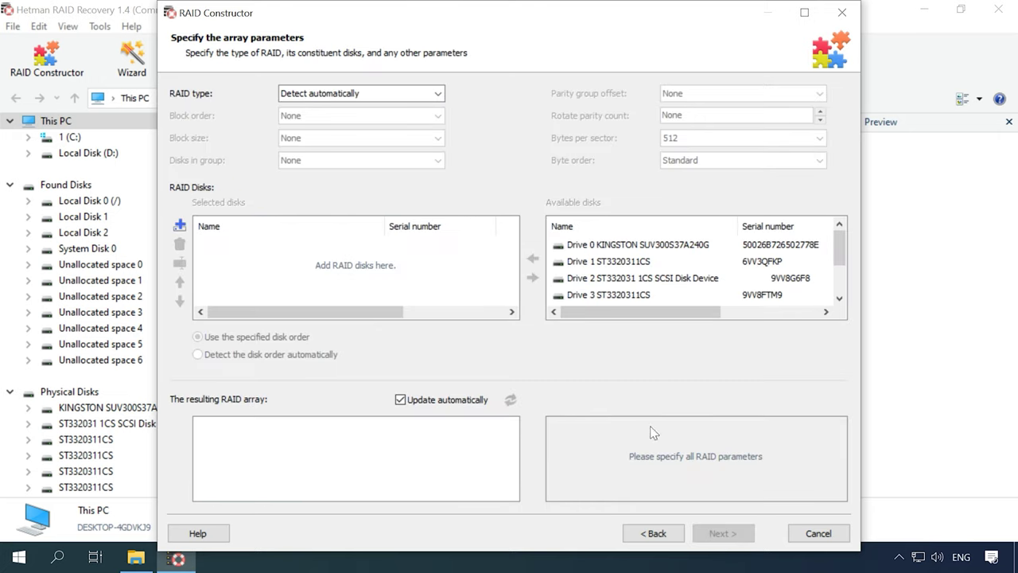
left_click(438, 94)
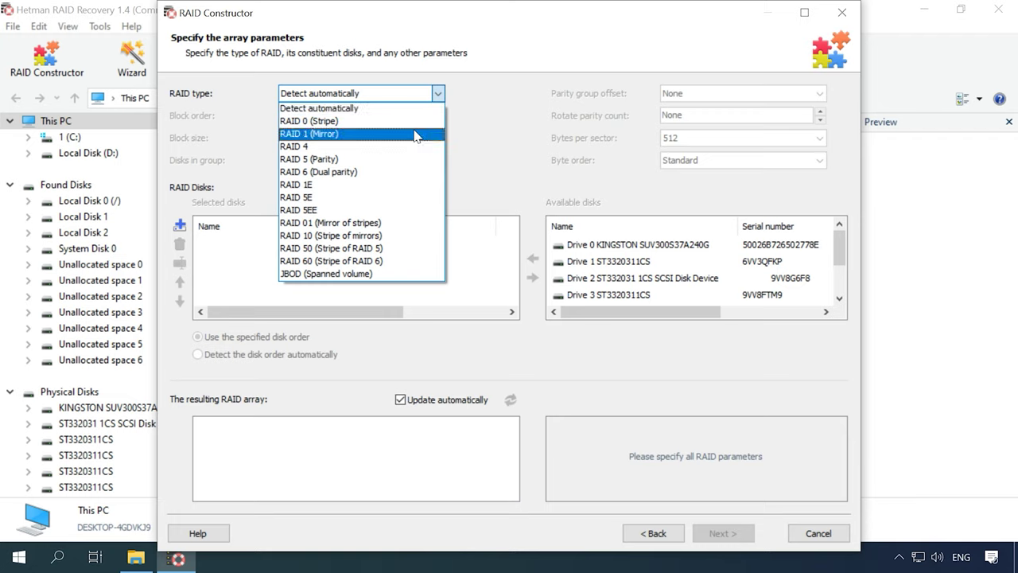
left_click(386, 250)
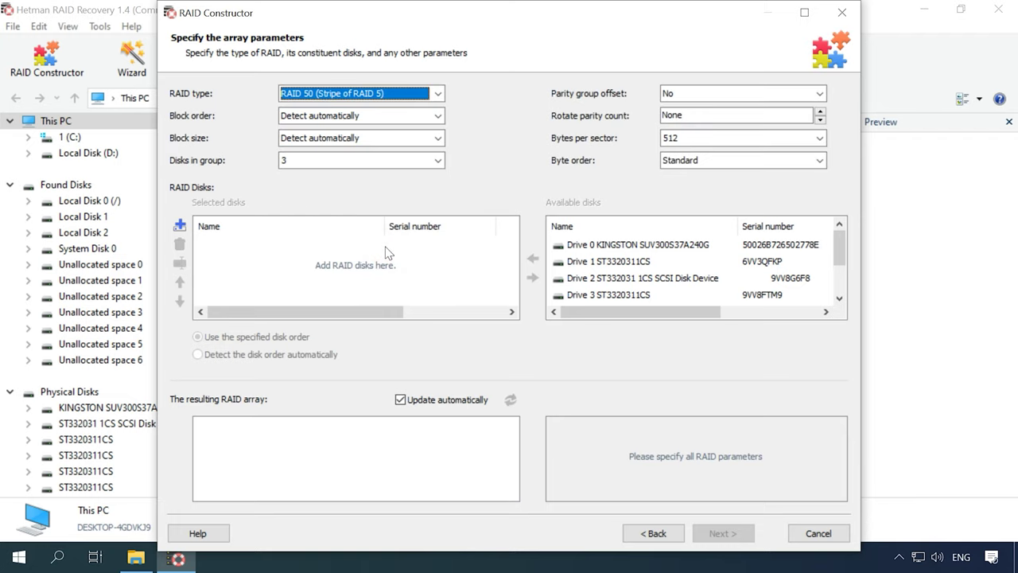
left_click(438, 116)
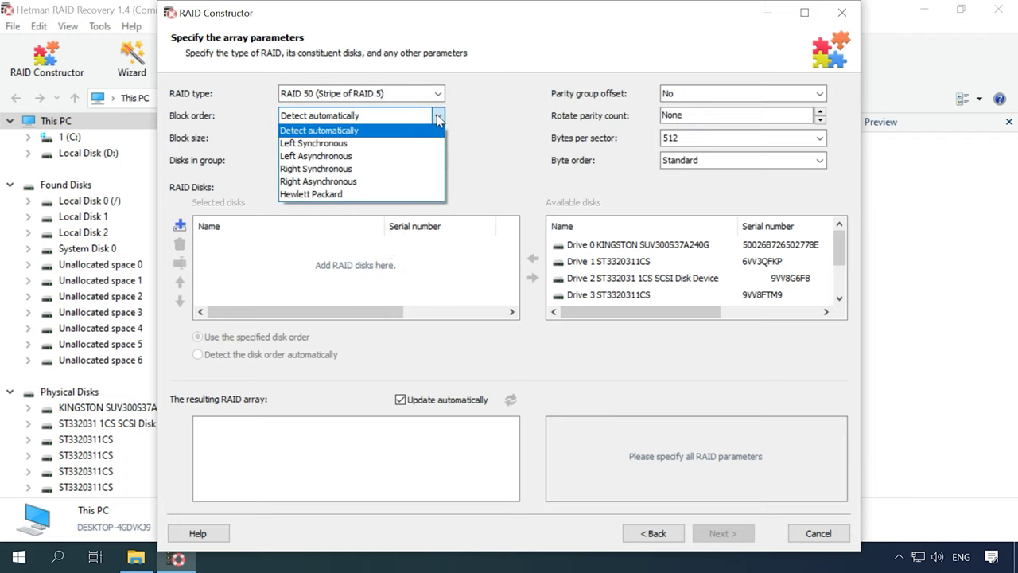
left_click(357, 195)
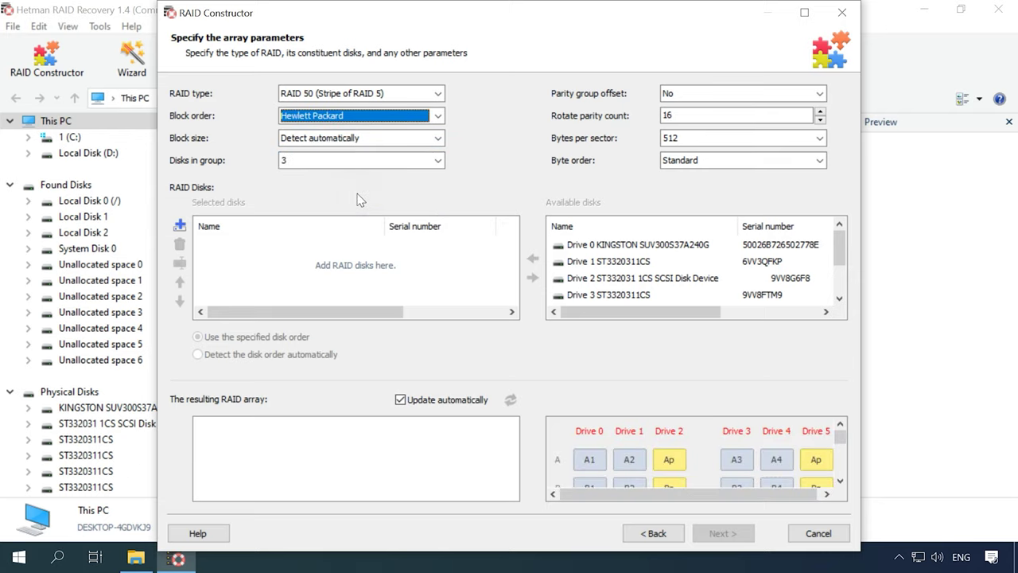
left_click(436, 139)
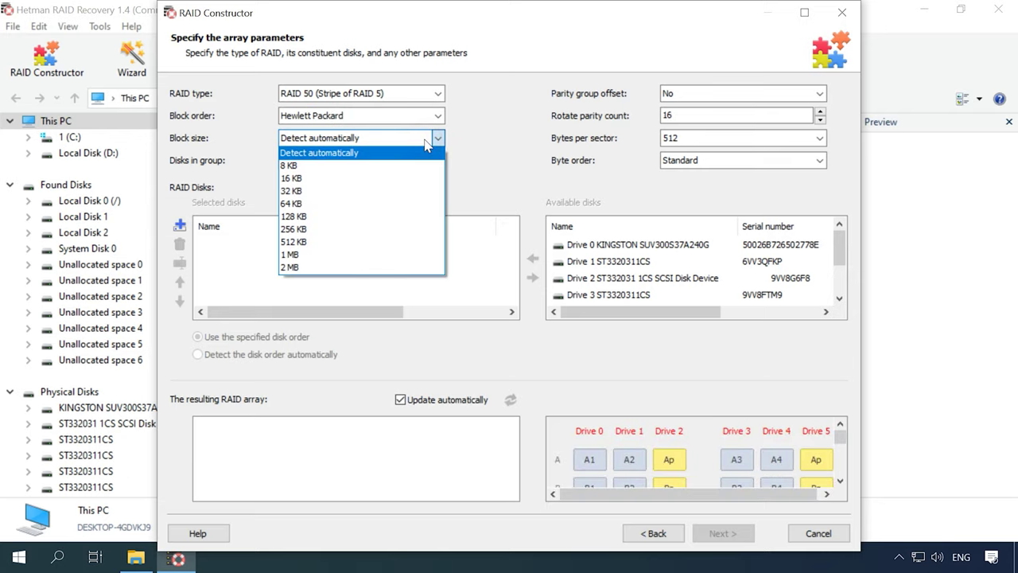
left_click(336, 241)
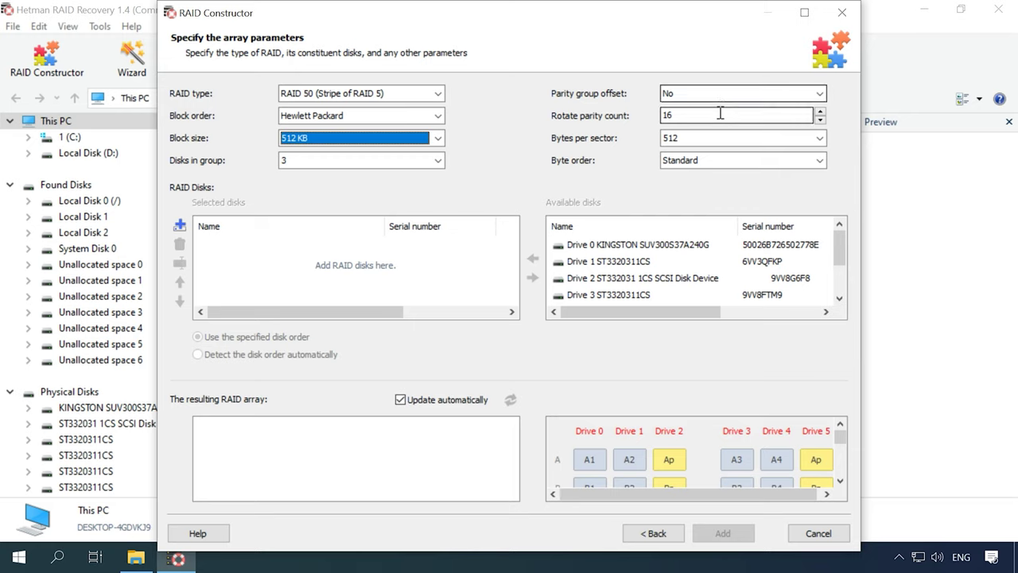
Add drives 1–6 to the selected disks and move Drive 2 to the top
left_click(616, 269)
left_click(533, 259)
left_click(532, 259)
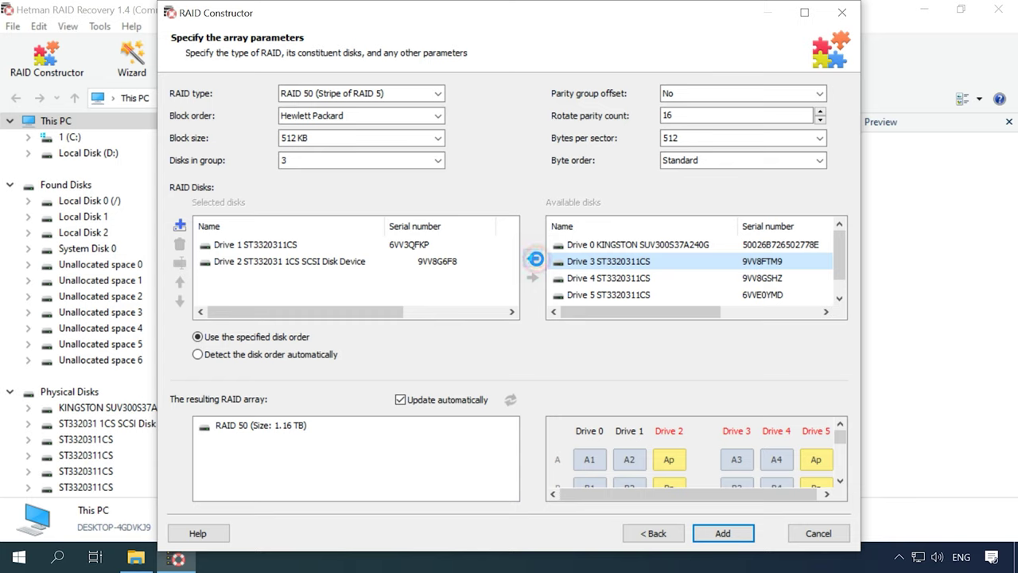
left_click(533, 259)
left_click(533, 260)
left_click(534, 260)
left_click(533, 260)
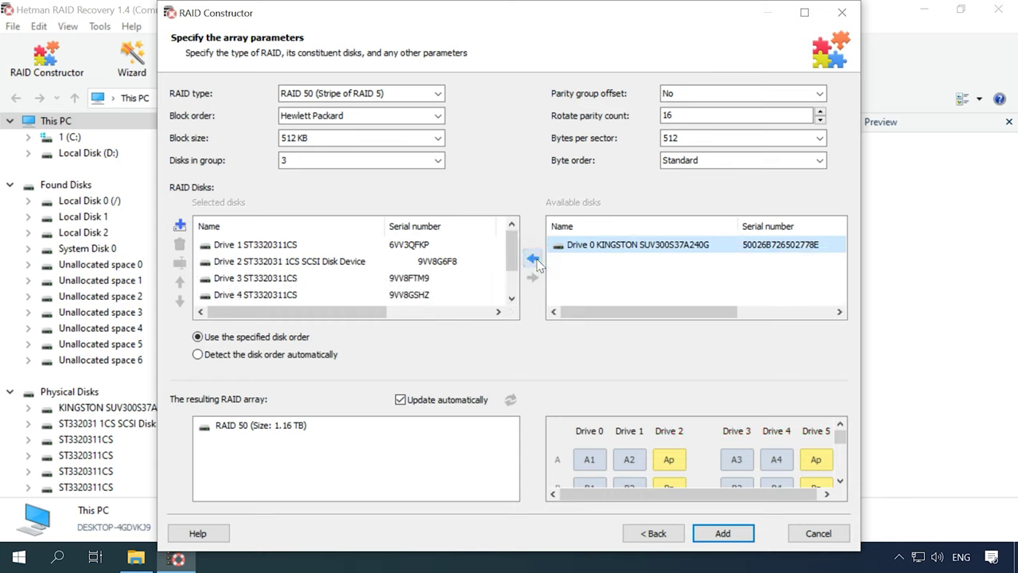
left_click(422, 266)
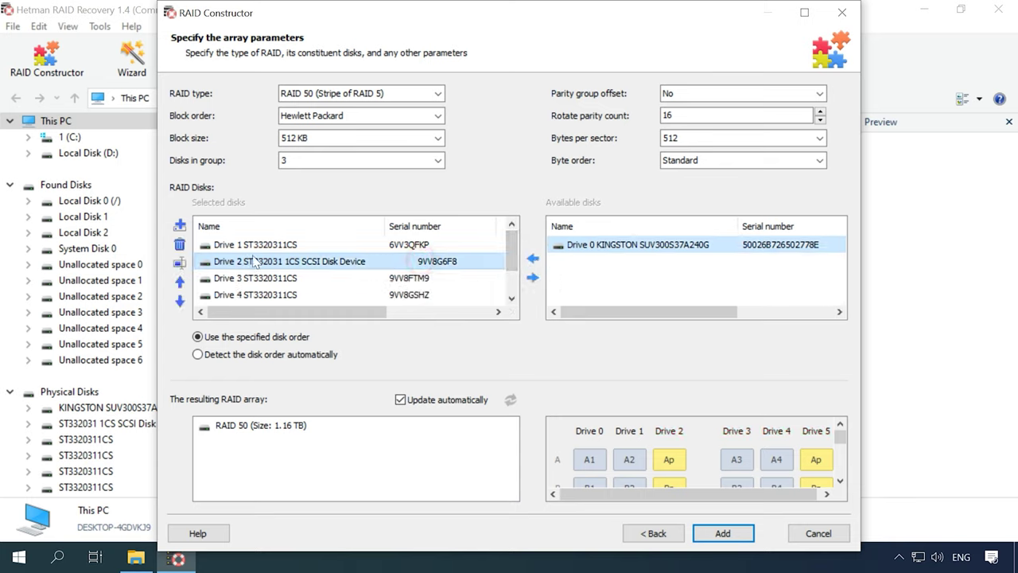
left_click(181, 283)
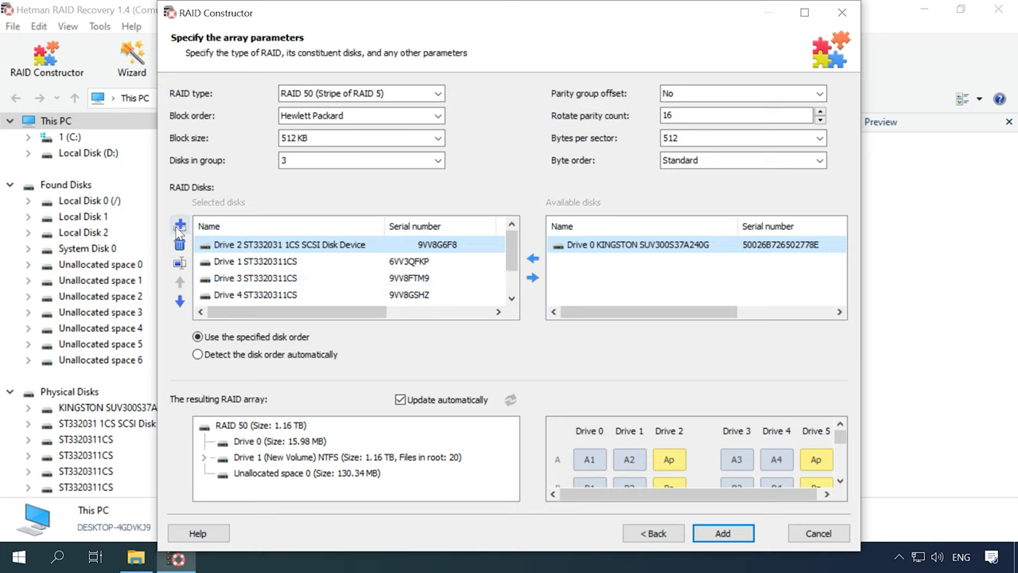
Insert and remove an Empty disk placeholder, then create the RAID 50 array
left_click(180, 227)
left_click_drag(513, 261, 515, 293)
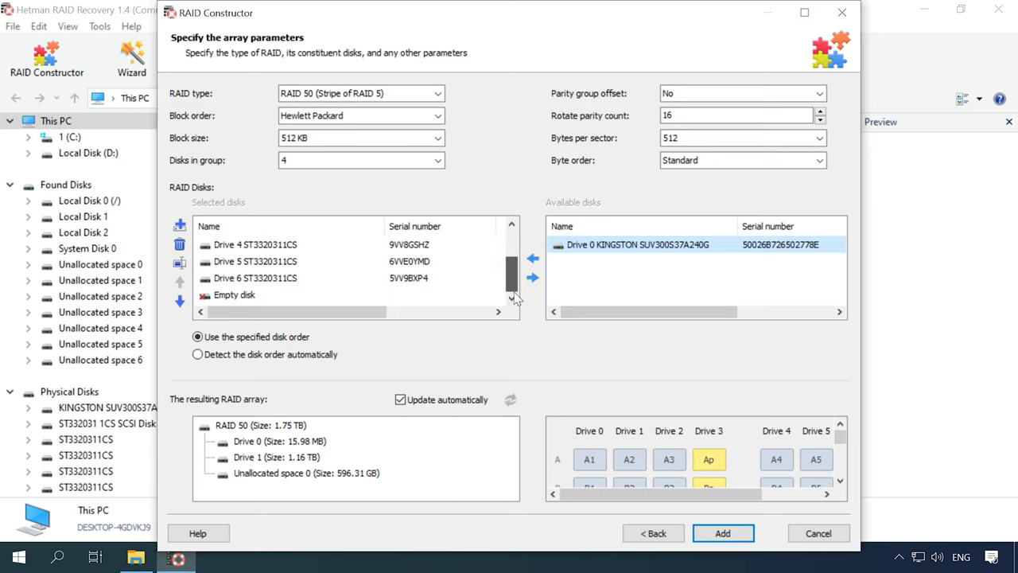
left_click(251, 298)
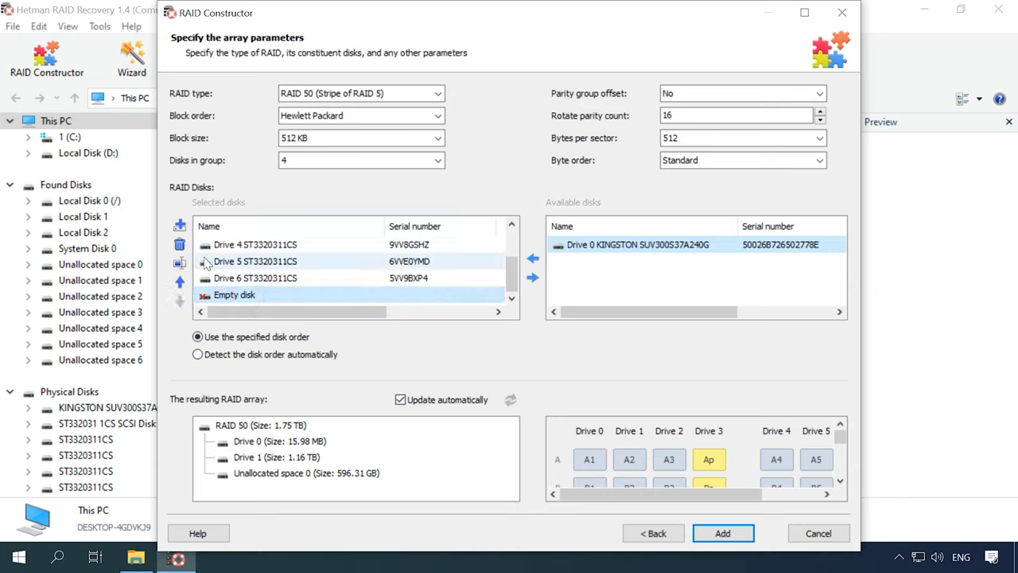
left_click(180, 244)
scroll(464, 283, "up", 1)
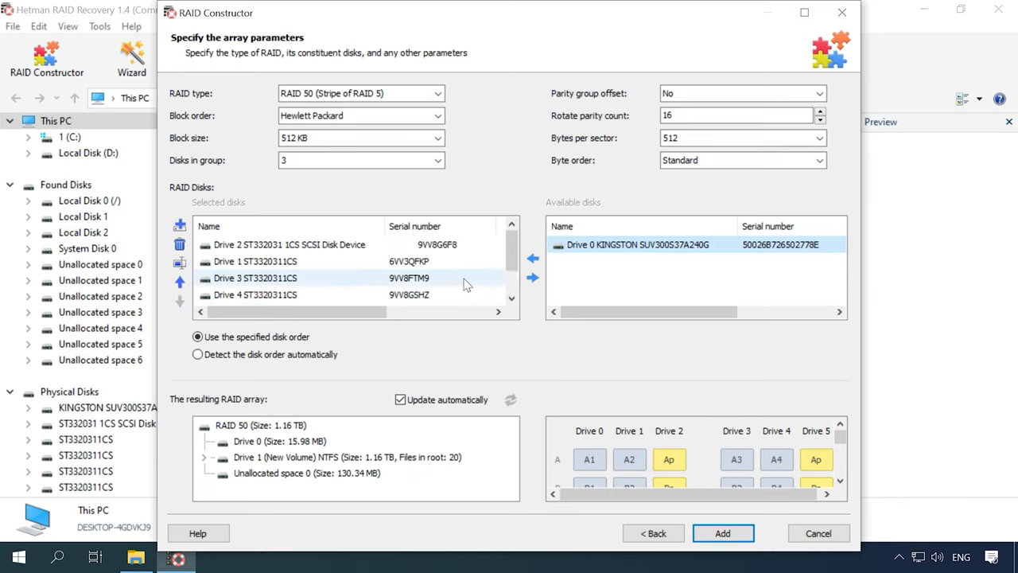
left_click(726, 538)
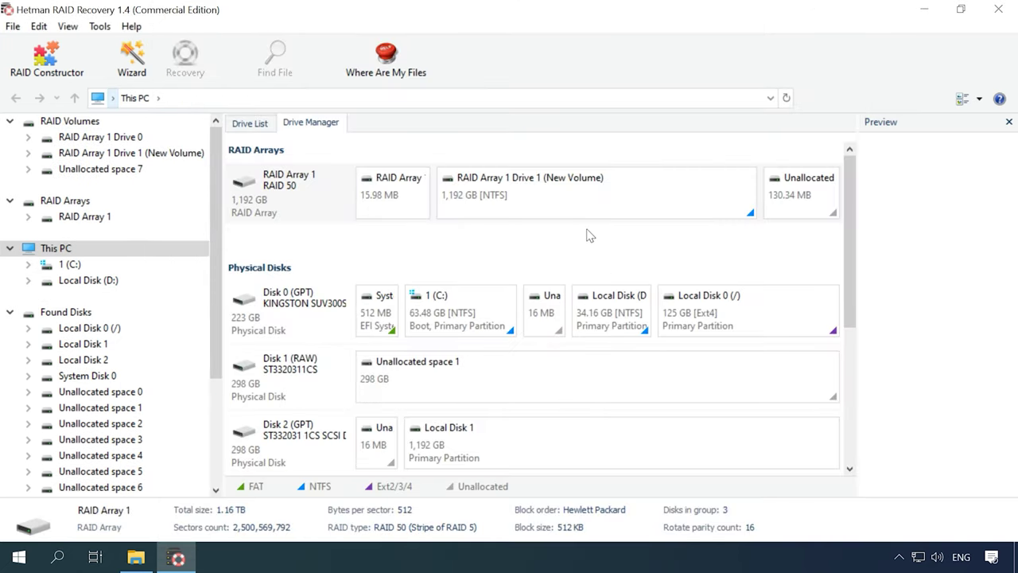
Fast-scan the constructed array's NTFS New Volume, listing 11 folders and 253 files
left_click(559, 205)
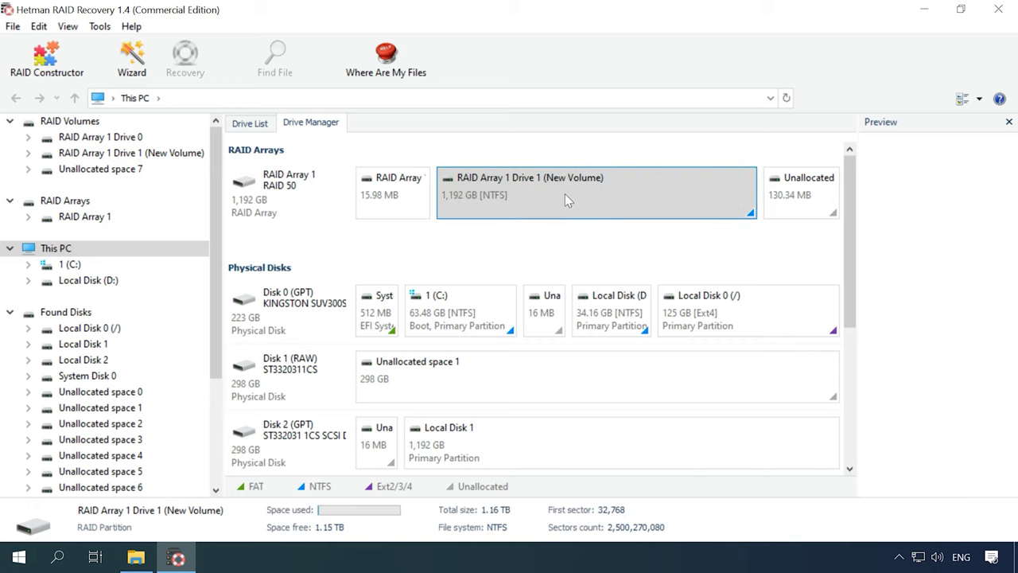
right_click(564, 193)
left_click(605, 204)
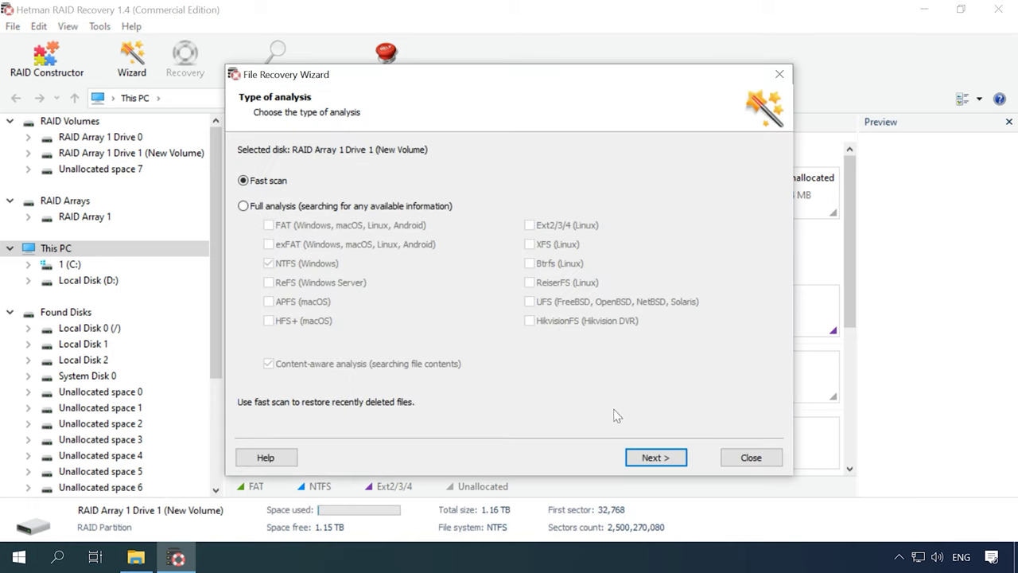
left_click(654, 458)
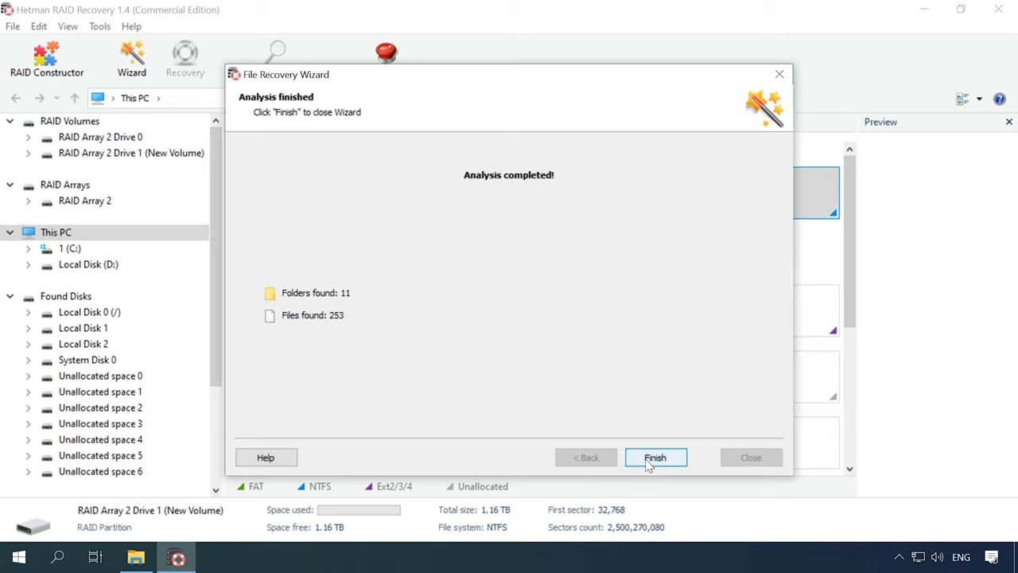
left_click(648, 459)
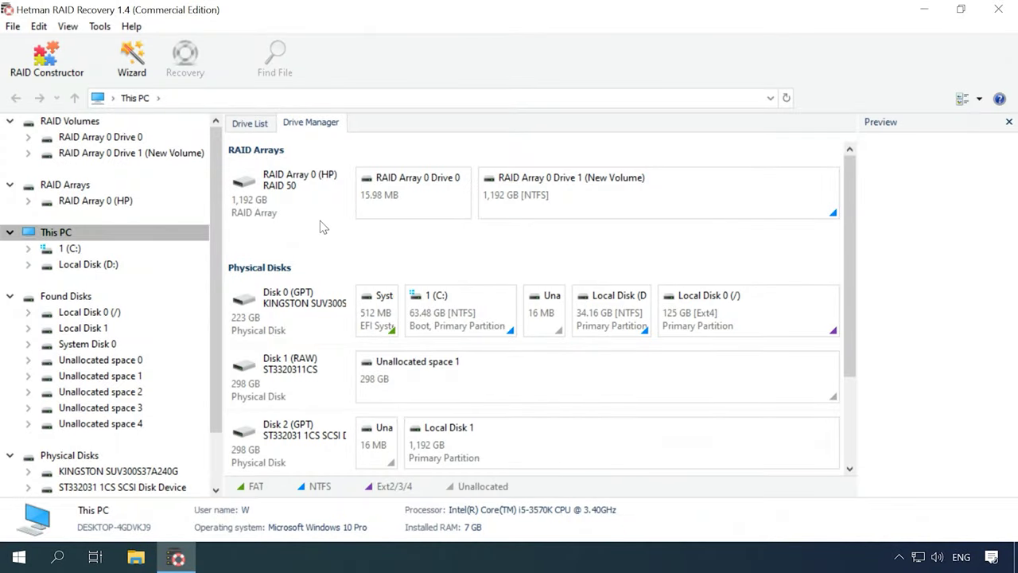
Check the RAID settings in the HP RAID 50 array's Properties
right_click(313, 205)
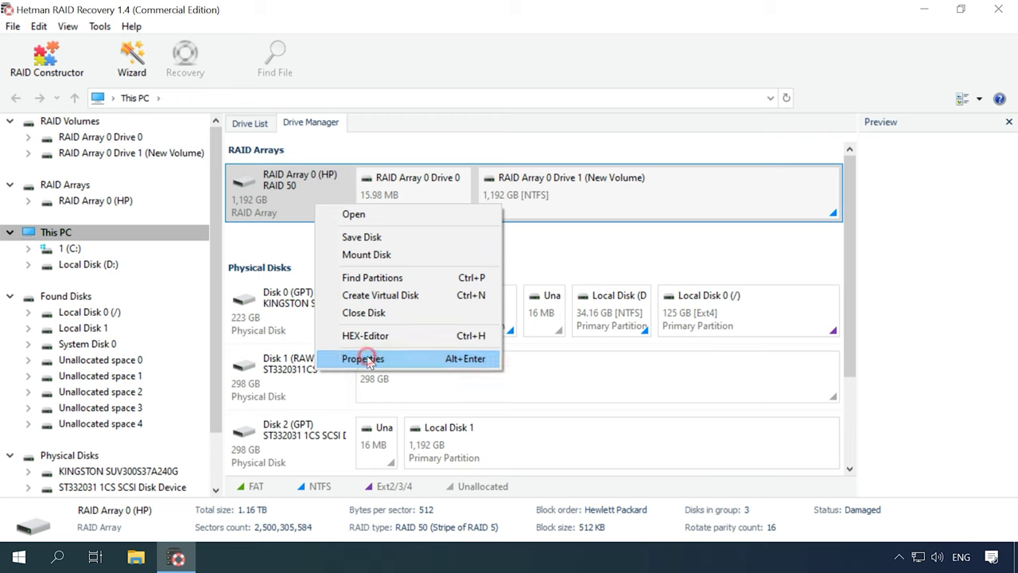
left_click(366, 360)
left_click(428, 106)
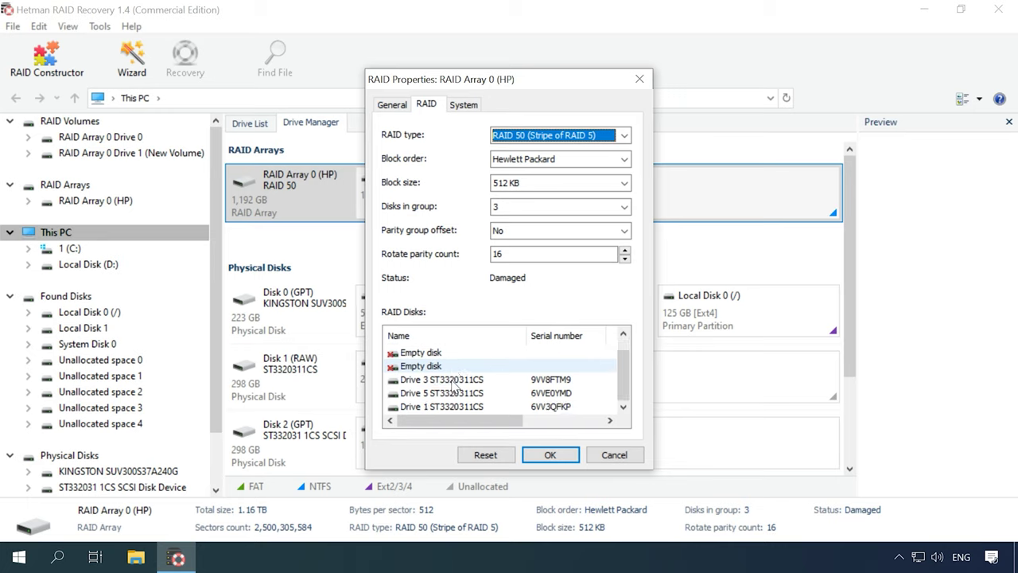
left_click(589, 454)
Fast-scan the array's New Volume and browse the recovered folders and photos like 041.jpg
left_click(596, 213)
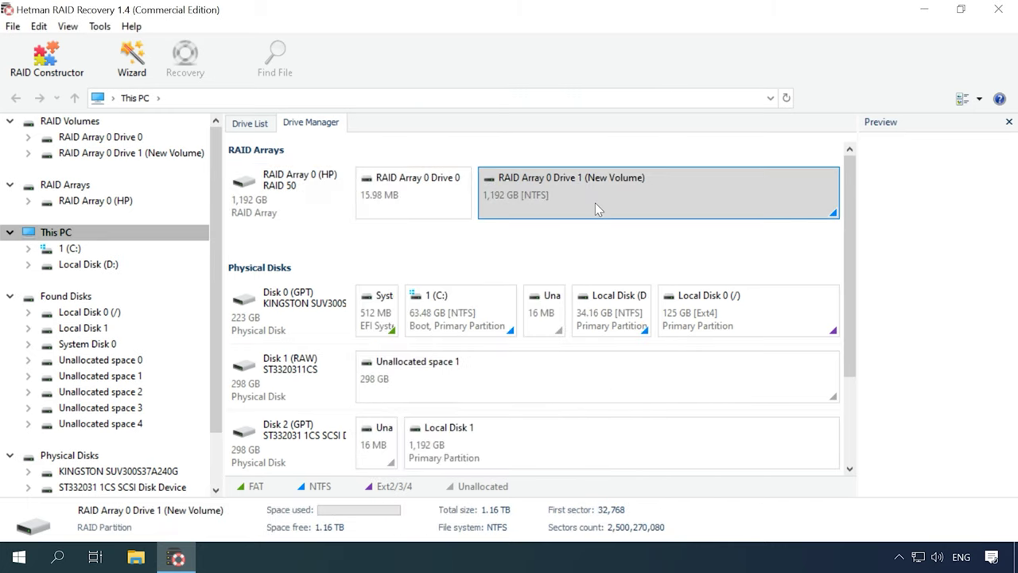
right_click(595, 209)
left_click(629, 212)
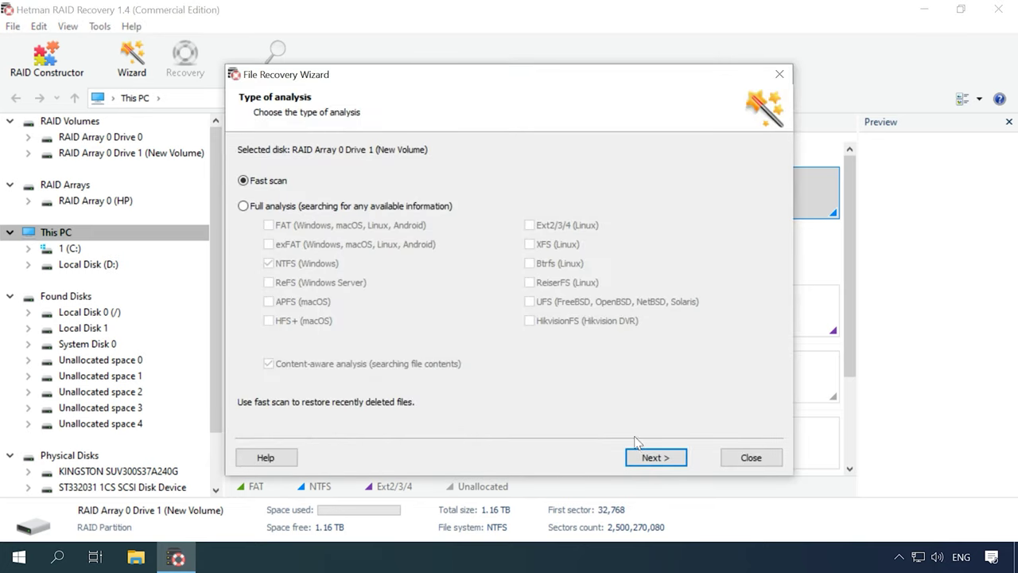
left_click(651, 460)
left_click(655, 457)
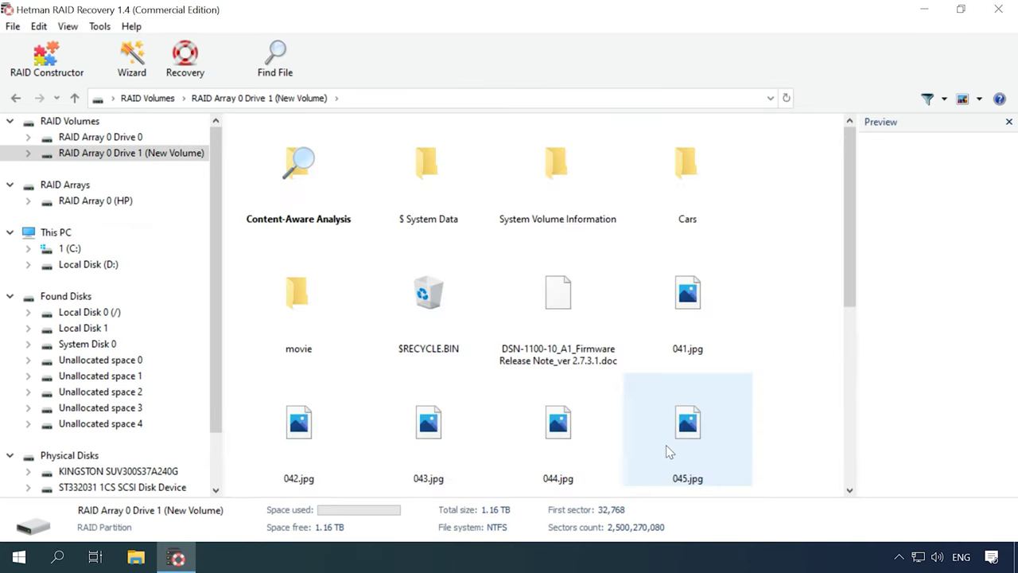
scroll(781, 333, "down", 2)
scroll(779, 314, "up", 2)
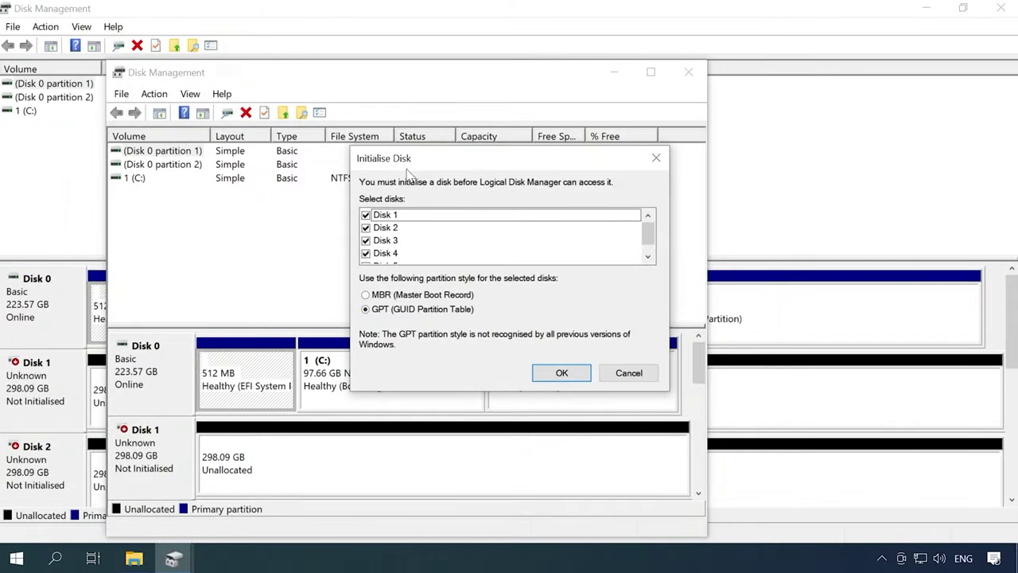
Cancel the Initialise Disk prompt and review Disks 1–3, each 298.09 GB unallocated and not initialised
scroll(412, 231, "down", 1)
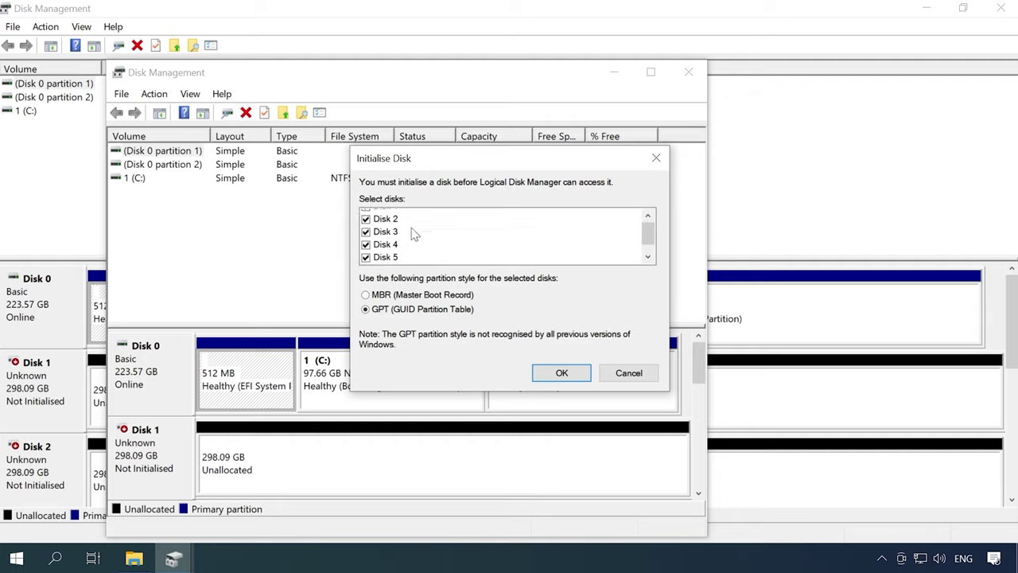
scroll(413, 233, "up", 1)
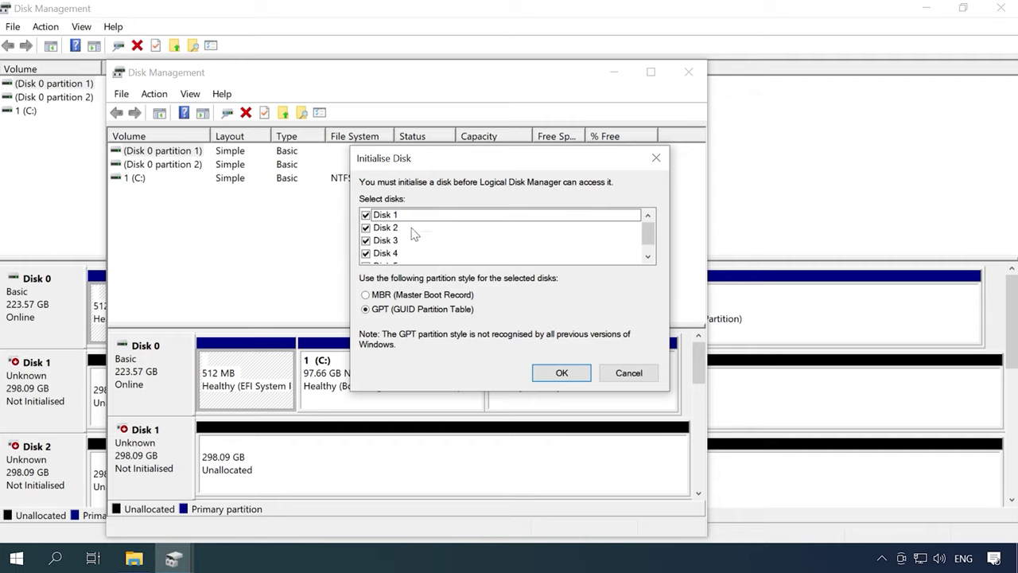
left_click(625, 380)
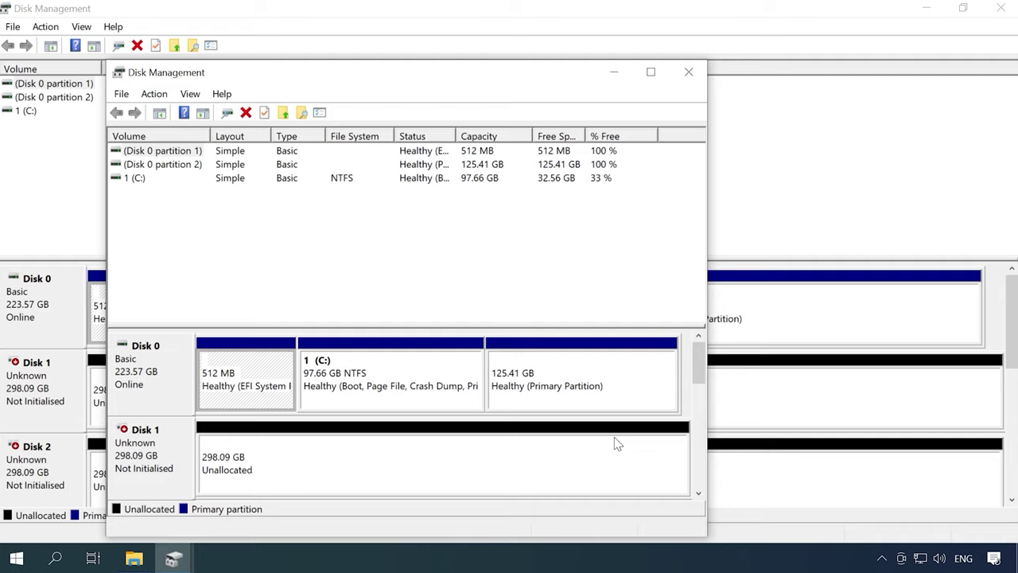
left_click_drag(696, 378, 698, 402)
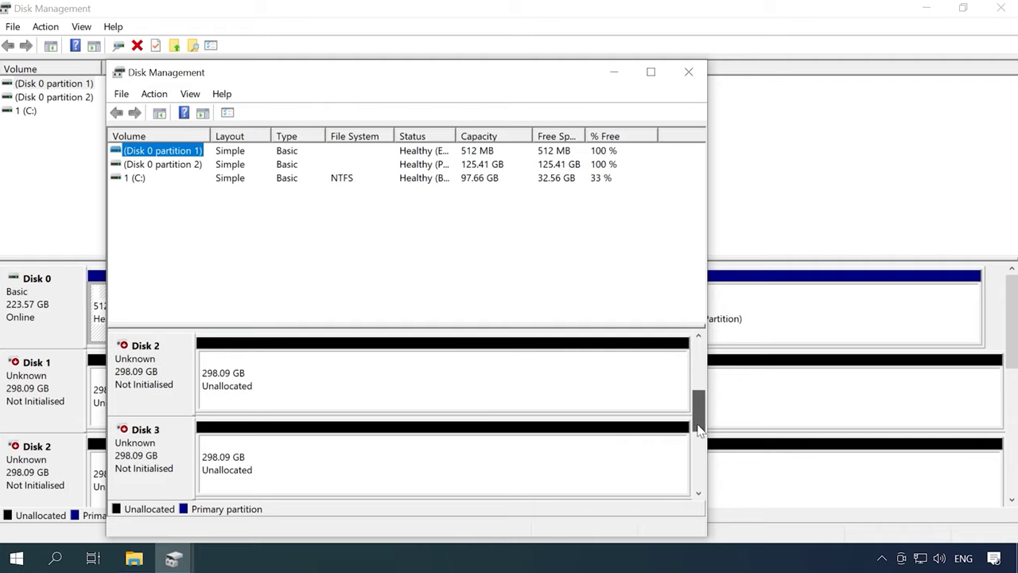
left_click_drag(704, 461, 699, 372)
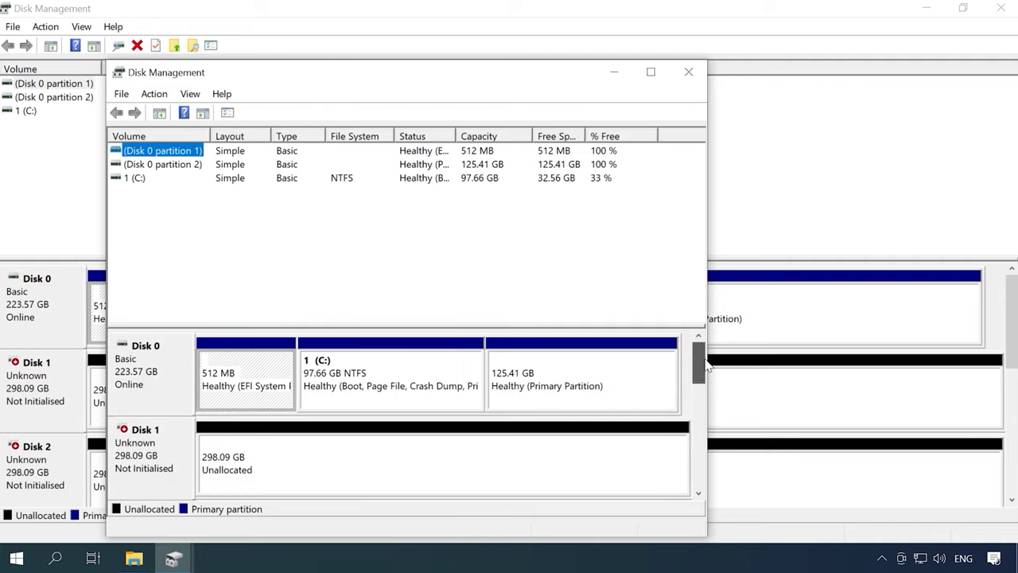